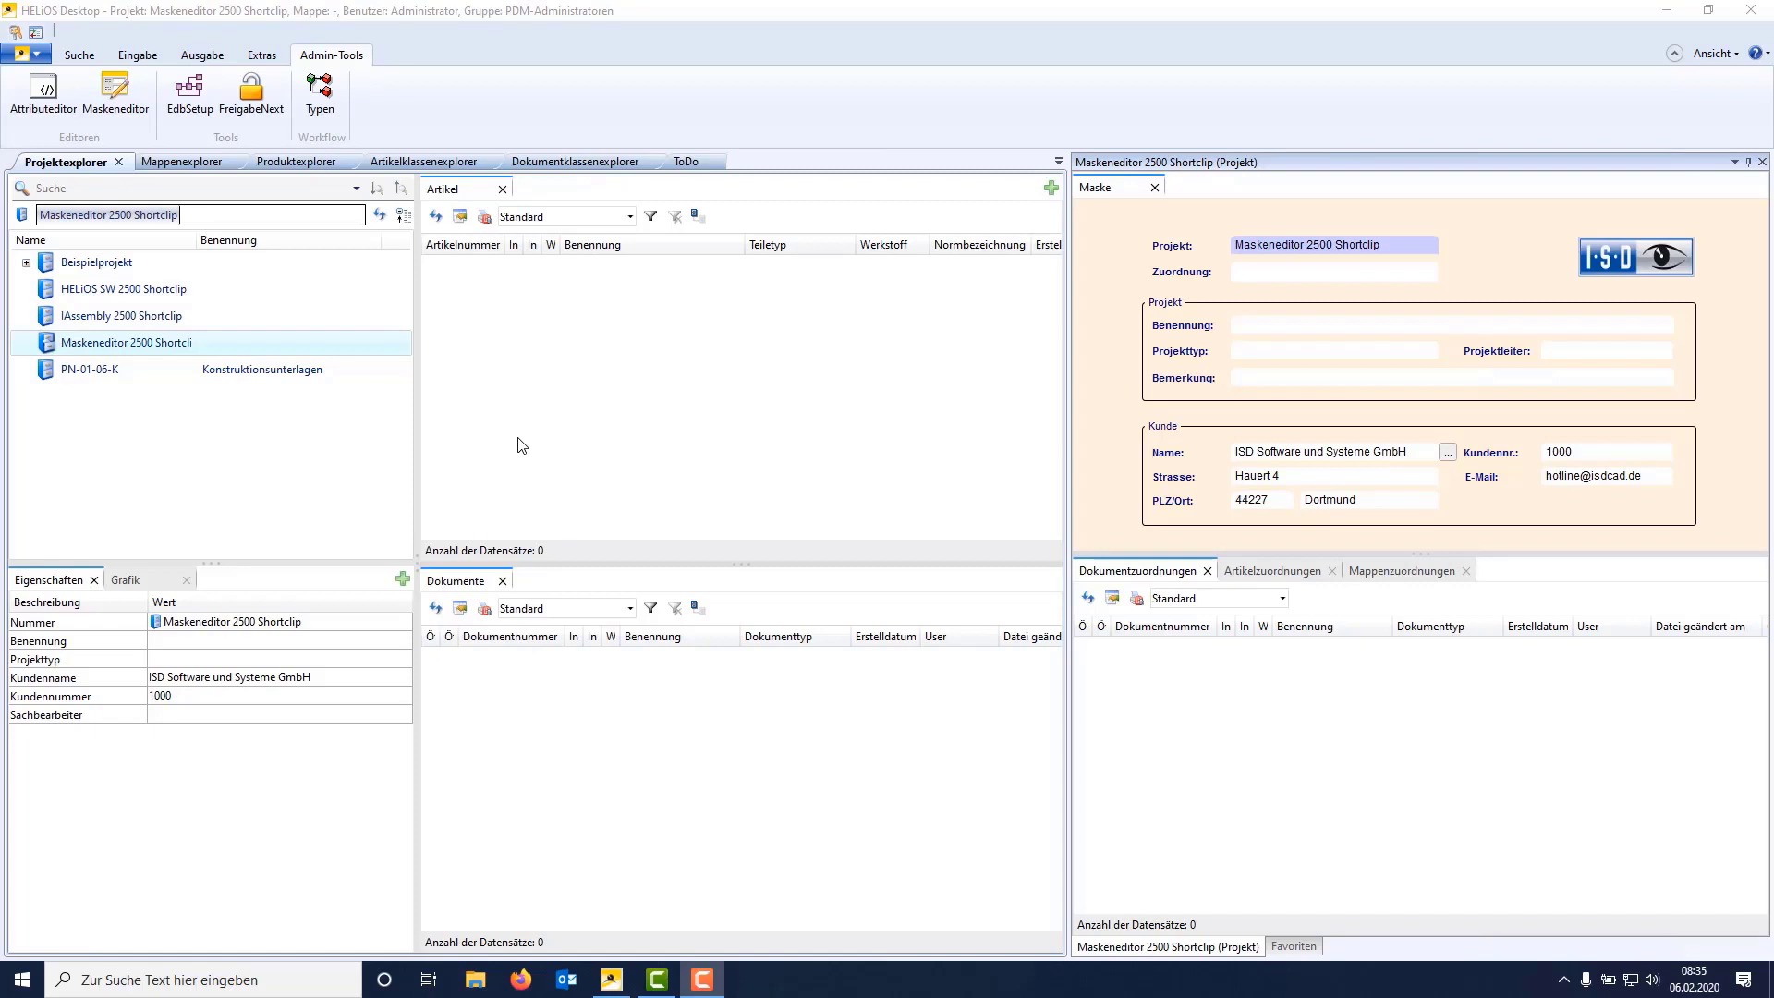
Launch the Maskeneditor, log in with the preset administrator account, and open the Artikelbearbeitung and Artikelanzeige masks
{"action": "left_click", "coordinate": [124, 85]}
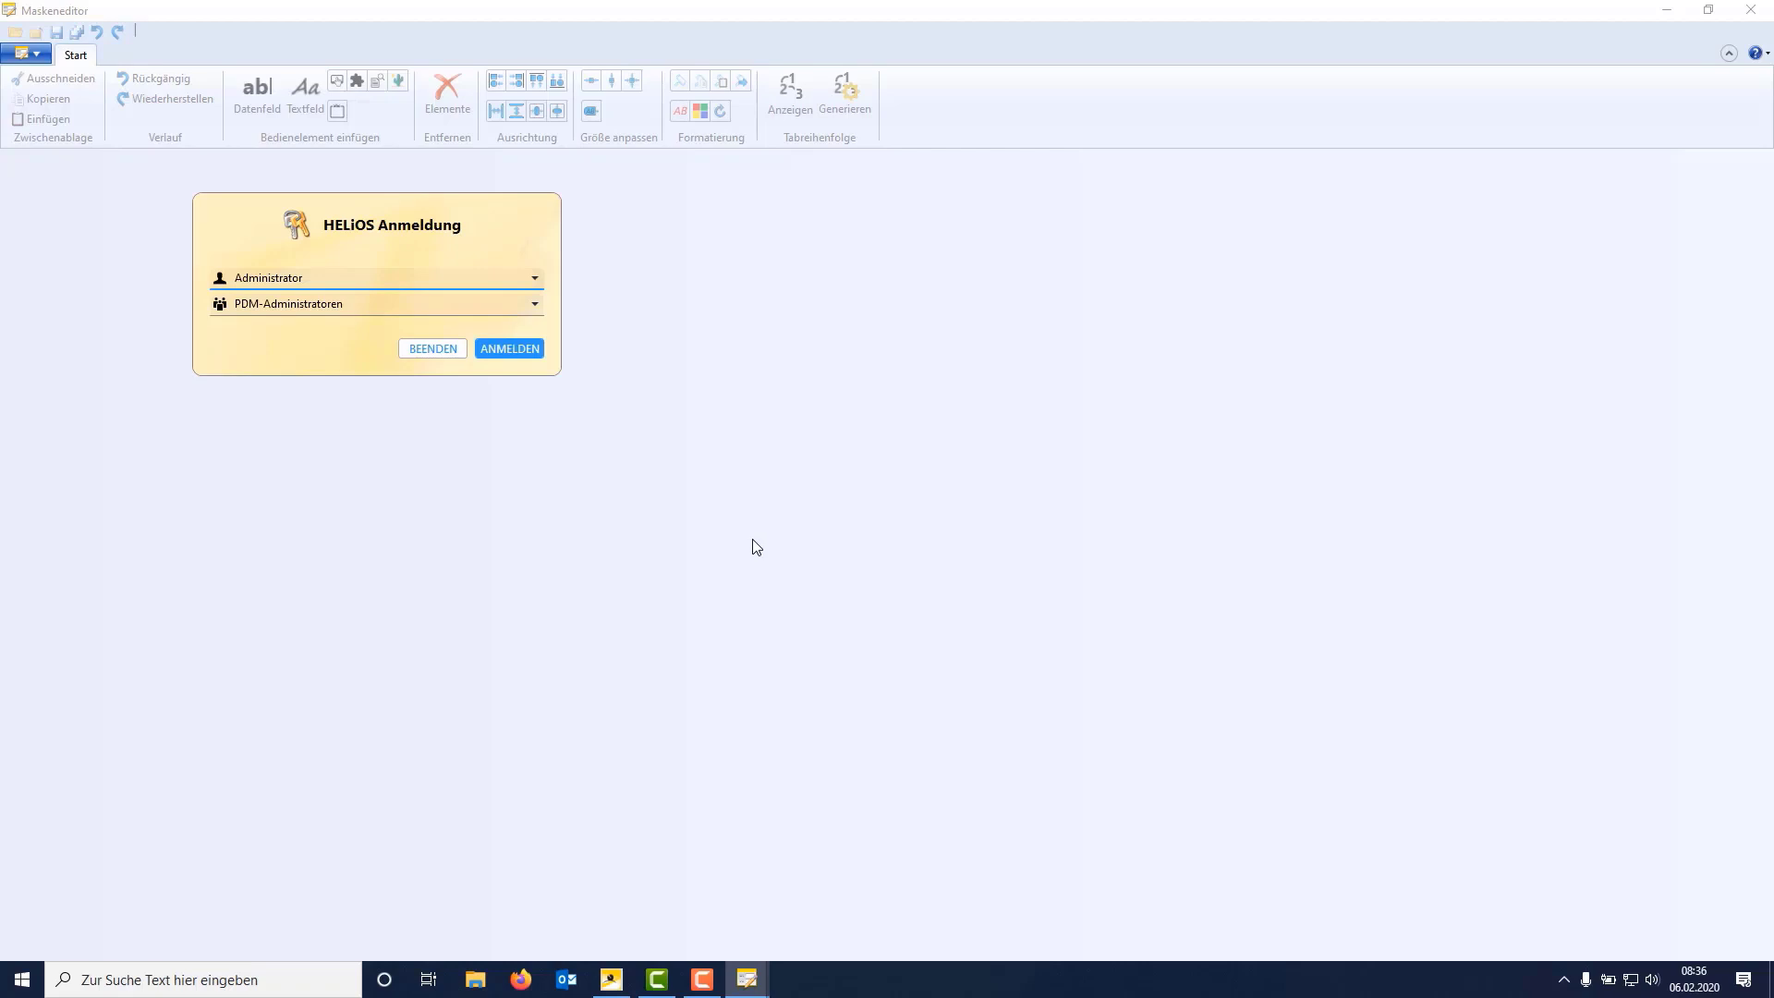
{"action": "left_click", "coordinate": [516, 351]}
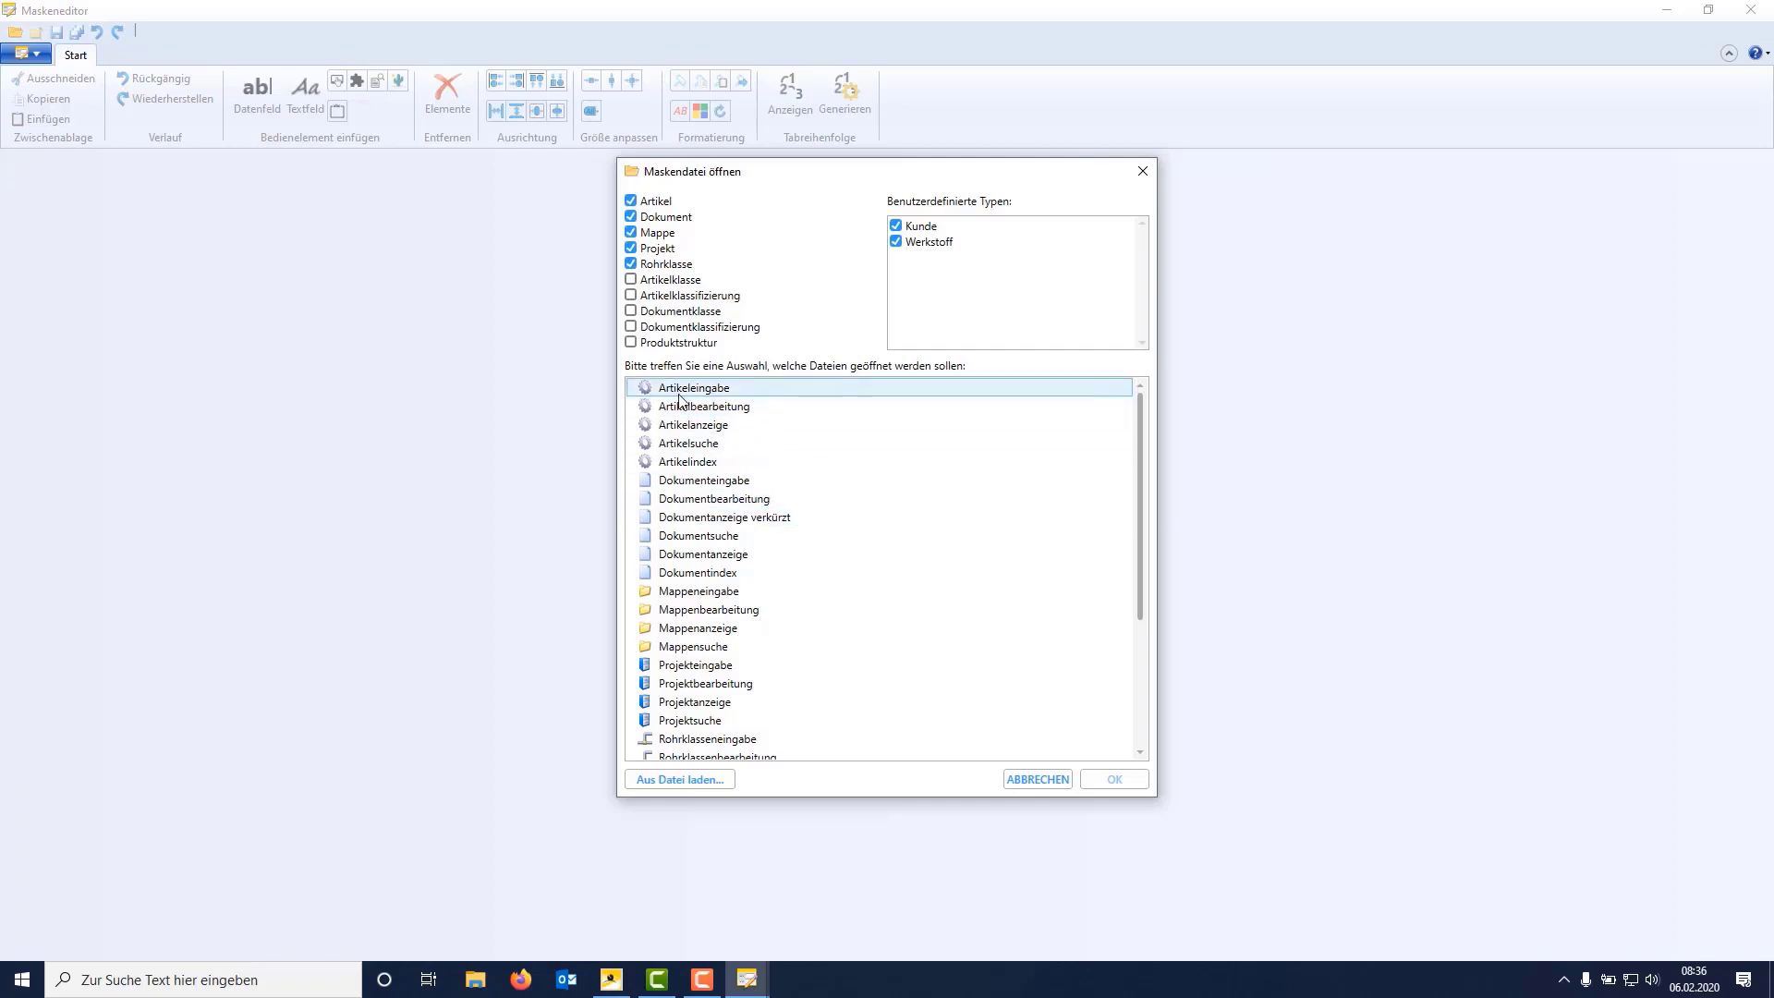
{"action": "left_click_drag", "start_coordinate": [688, 409], "coordinate": [690, 428]}
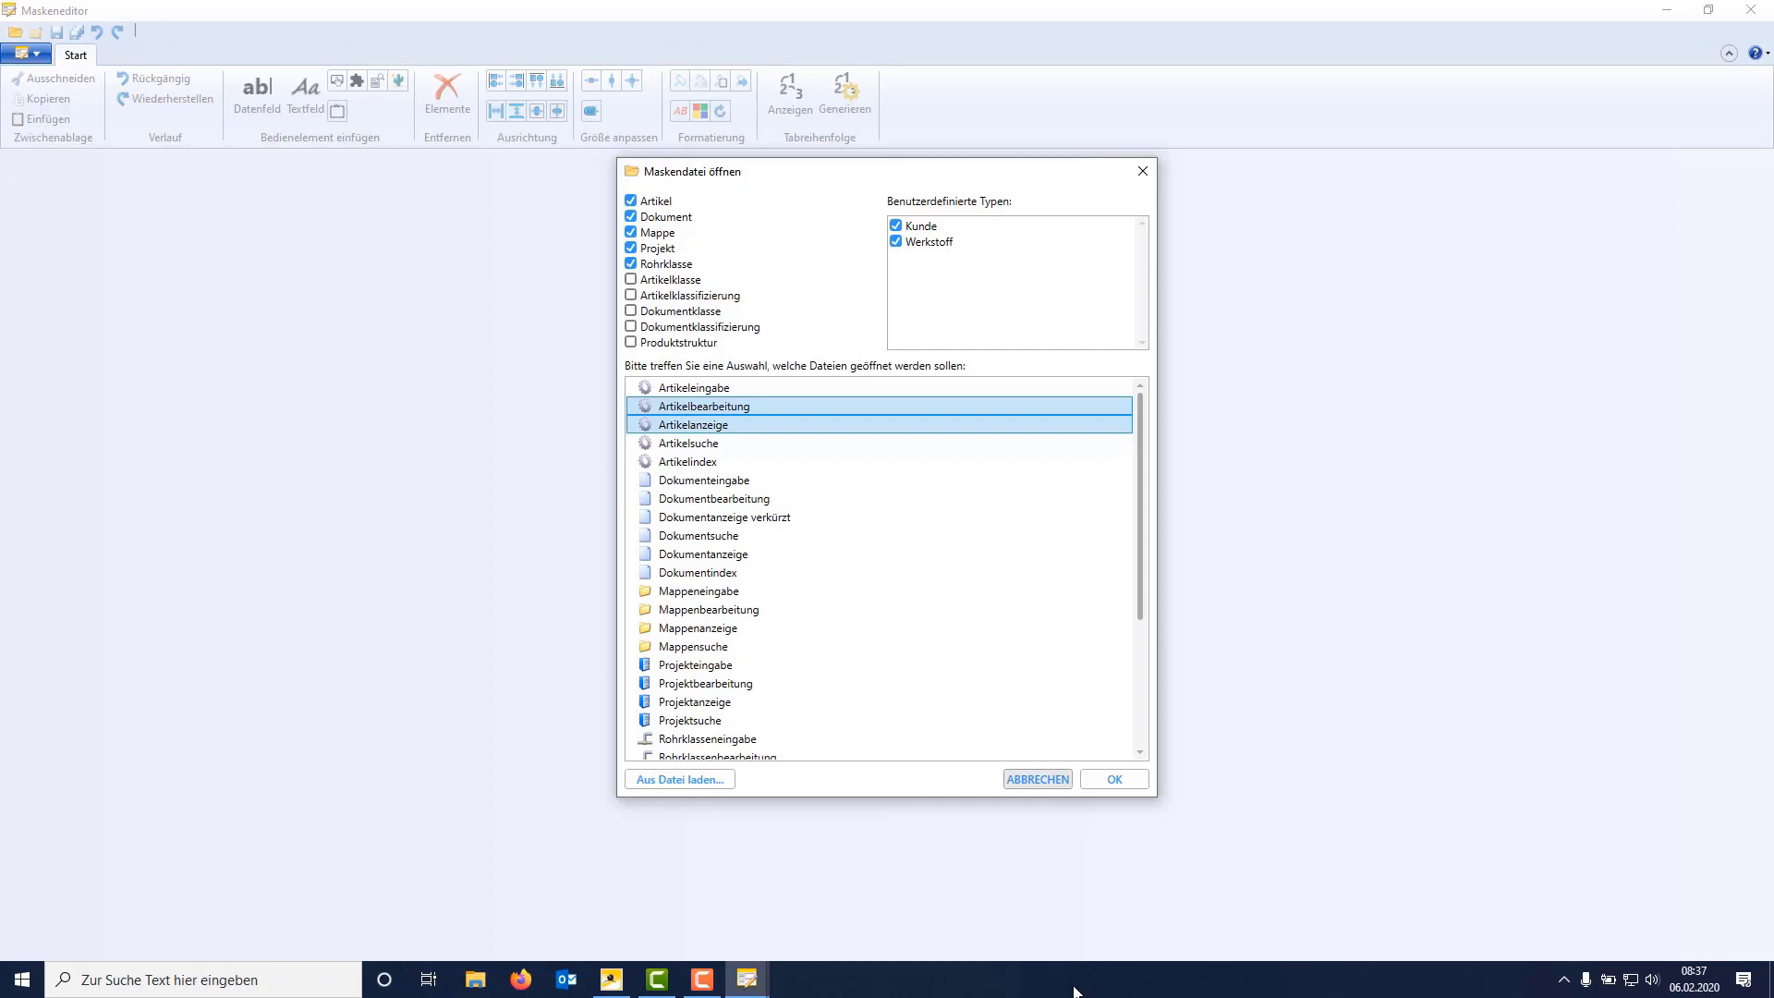
{"action": "left_click", "coordinate": [1115, 780]}
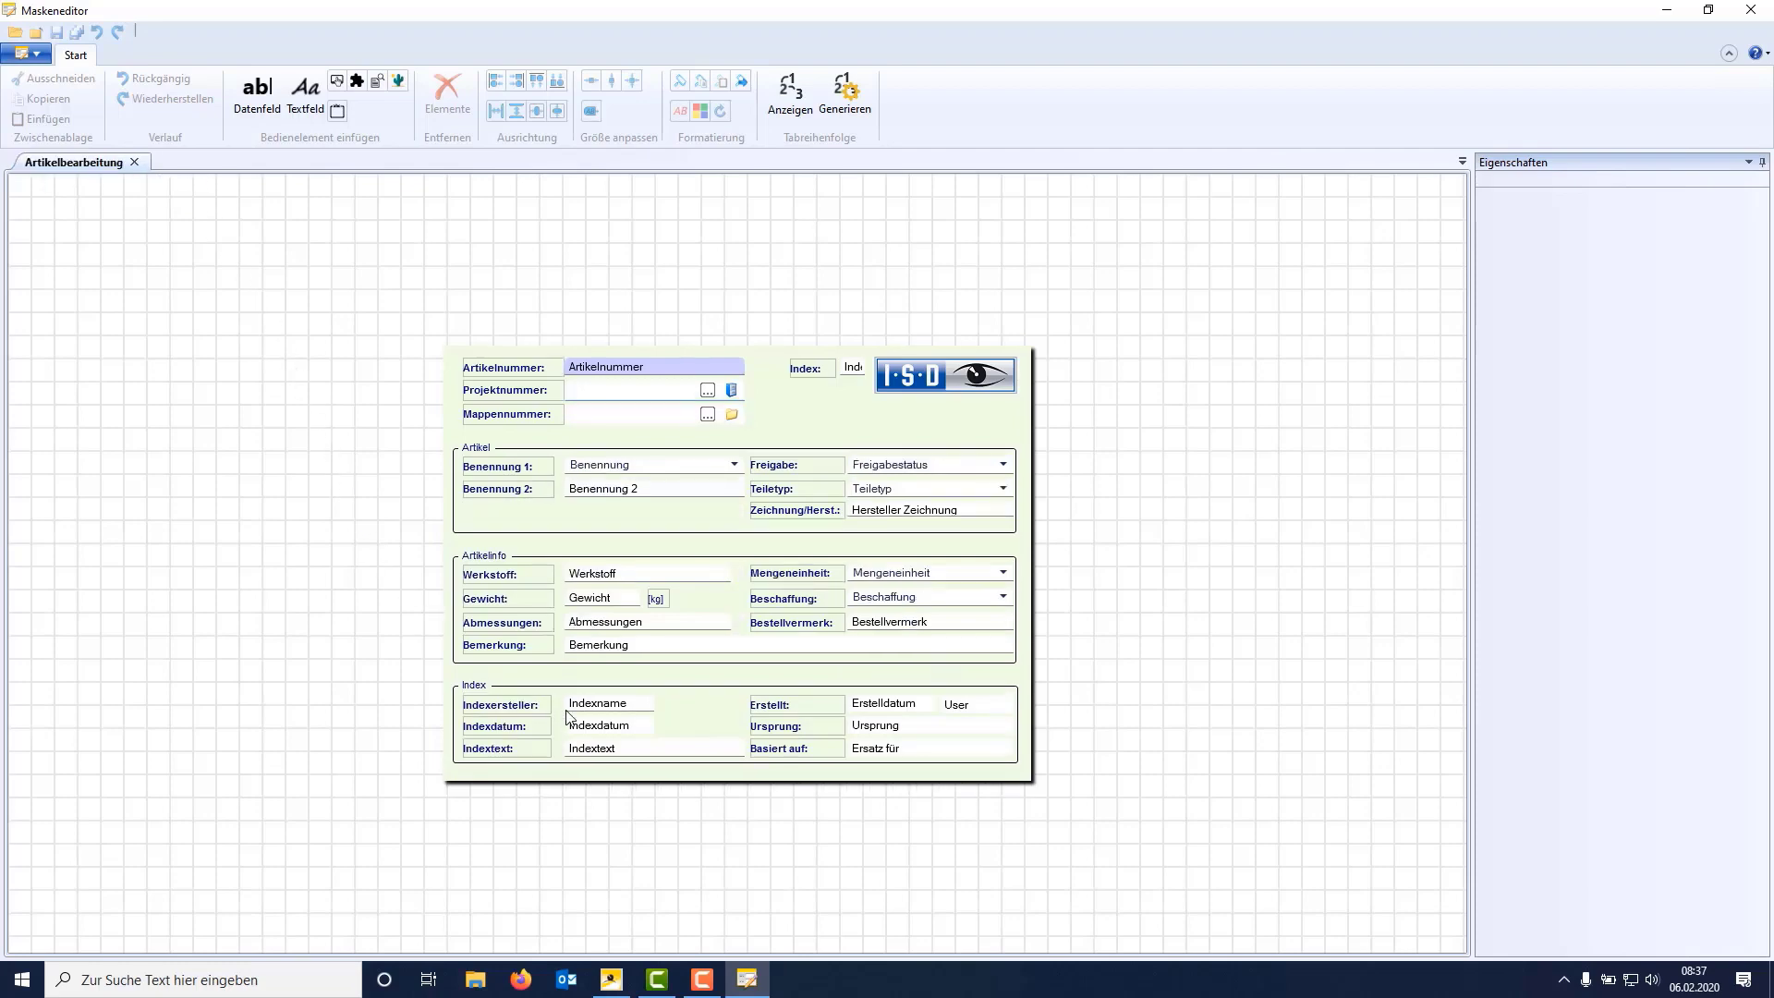
Show the Artikelanzeige mask beneath Artikelbearbeitung for comparison and close it again
{"action": "left_click_drag", "start_coordinate": [566, 716], "coordinate": [736, 594]}
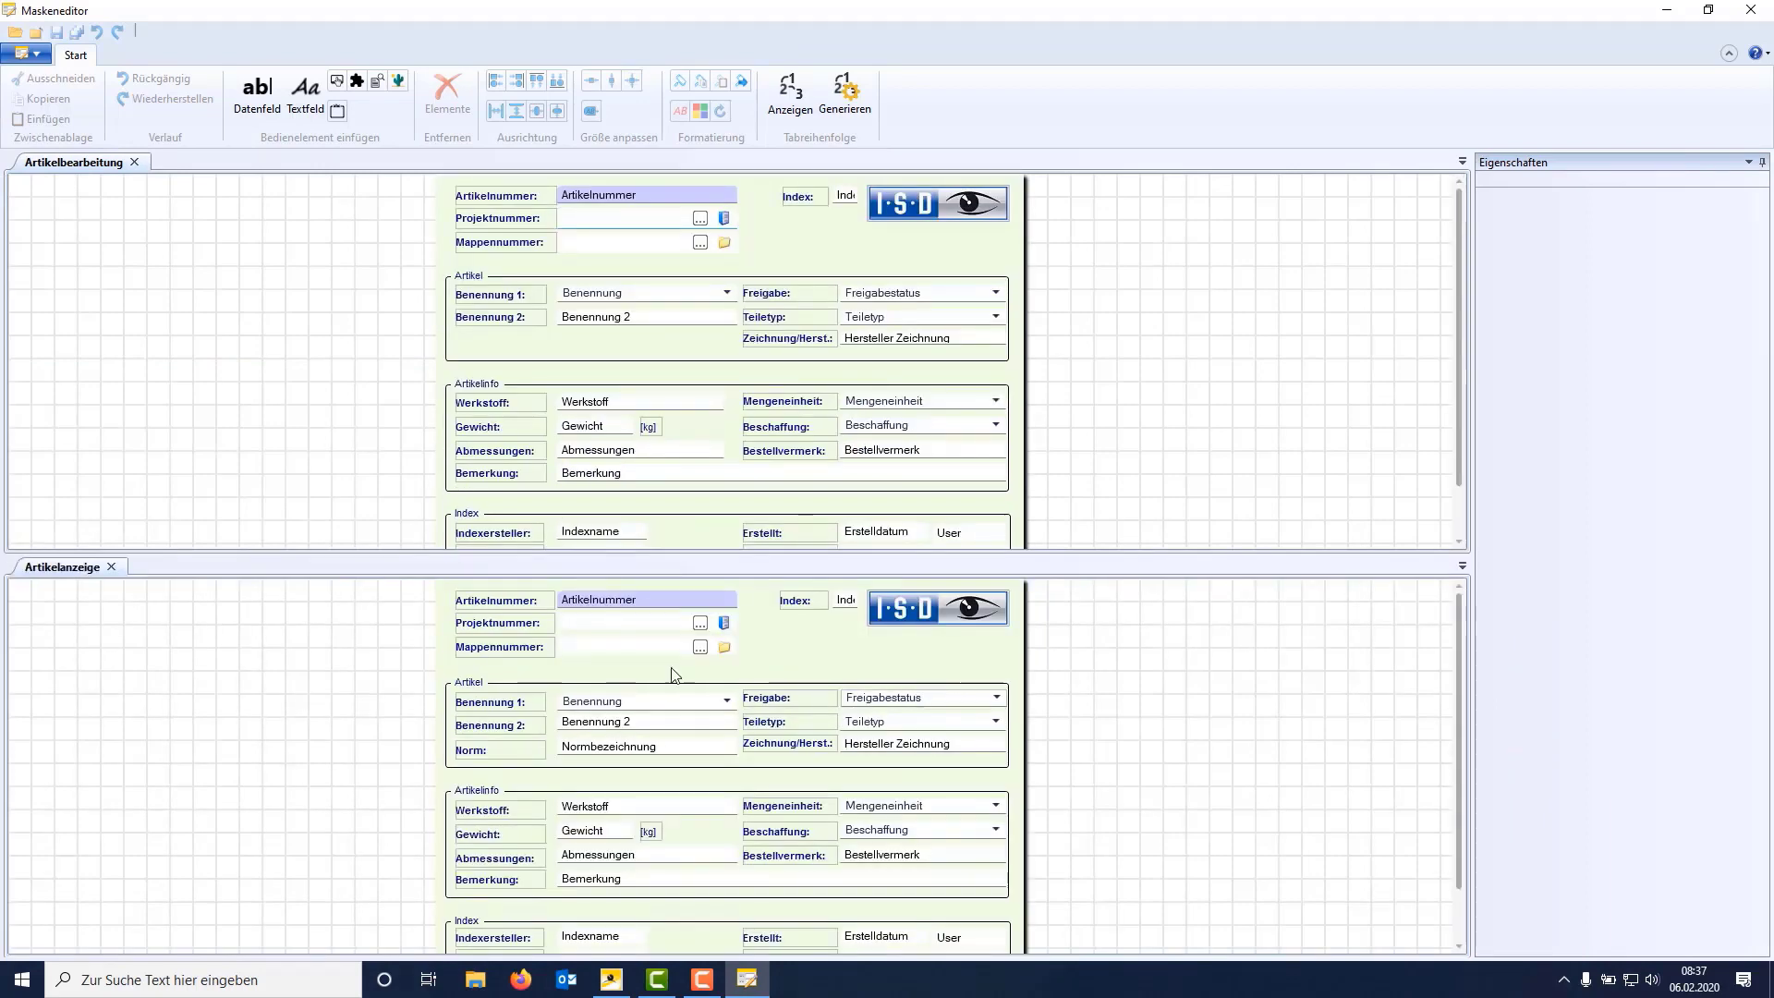
{"action": "left_click", "coordinate": [111, 567]}
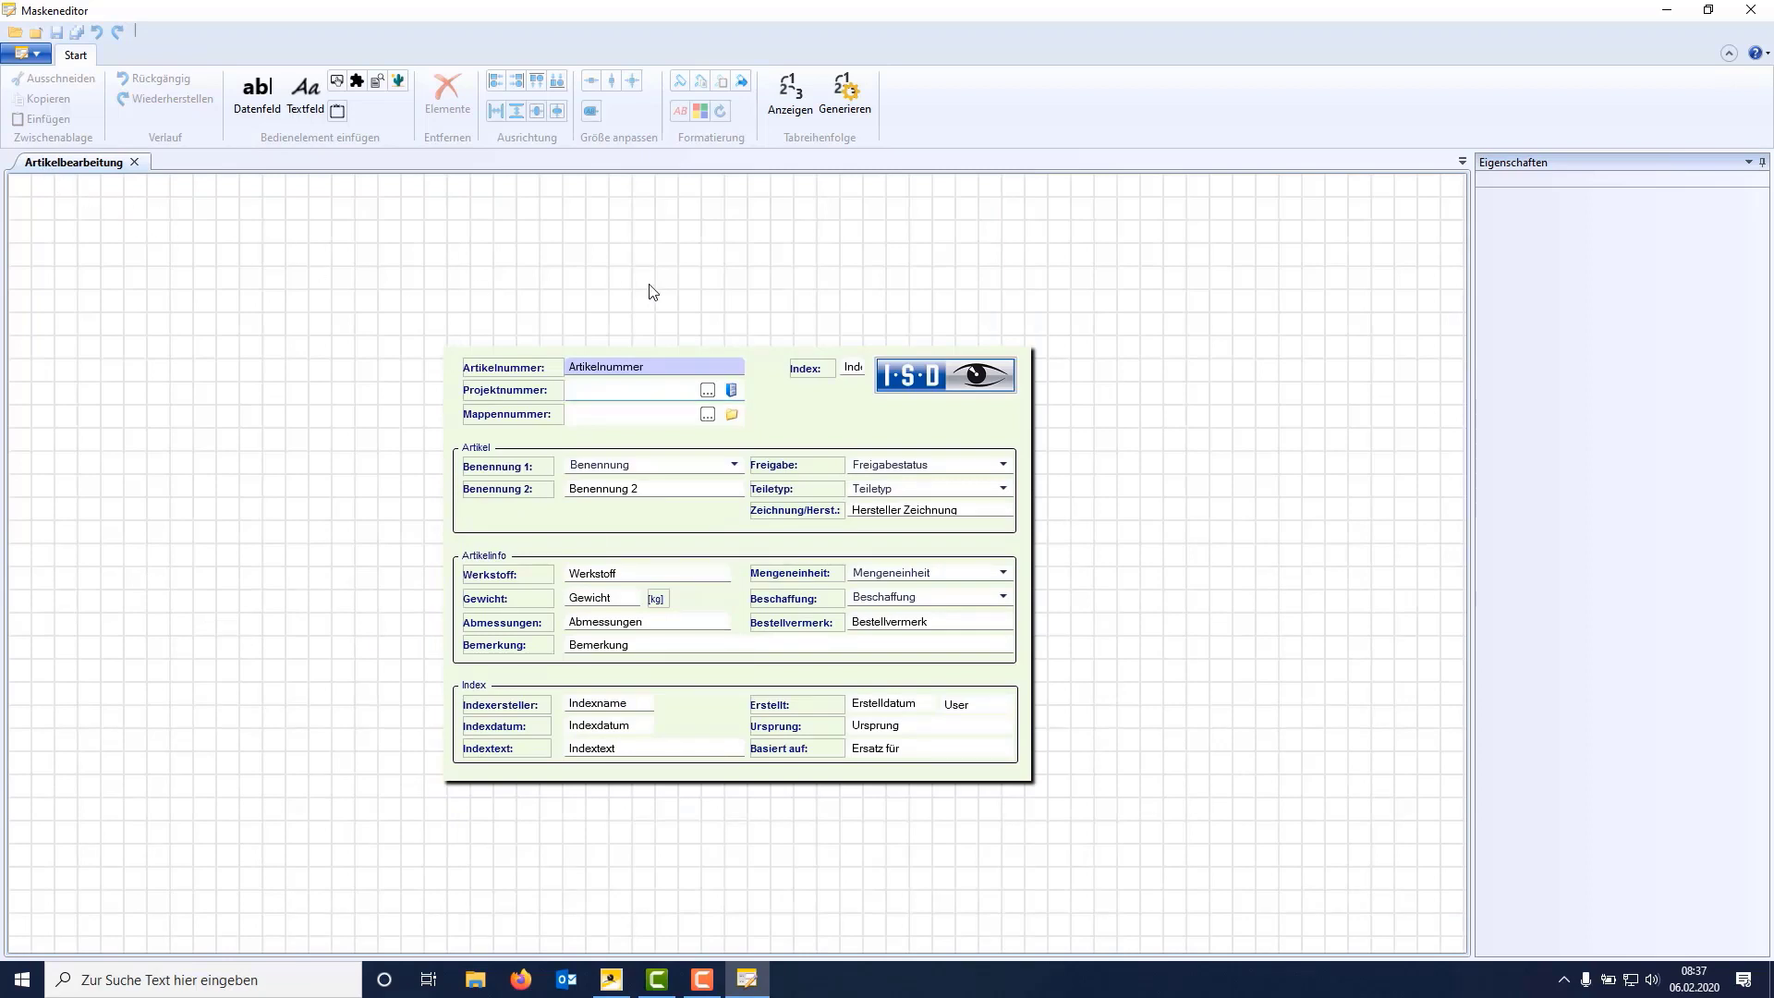
Insert a data field for the article attribute NORMBEZEICHNUNG and place it directly below the Benennung 2 field, at about X 132, Y 171
{"action": "left_click", "coordinate": [687, 525]}
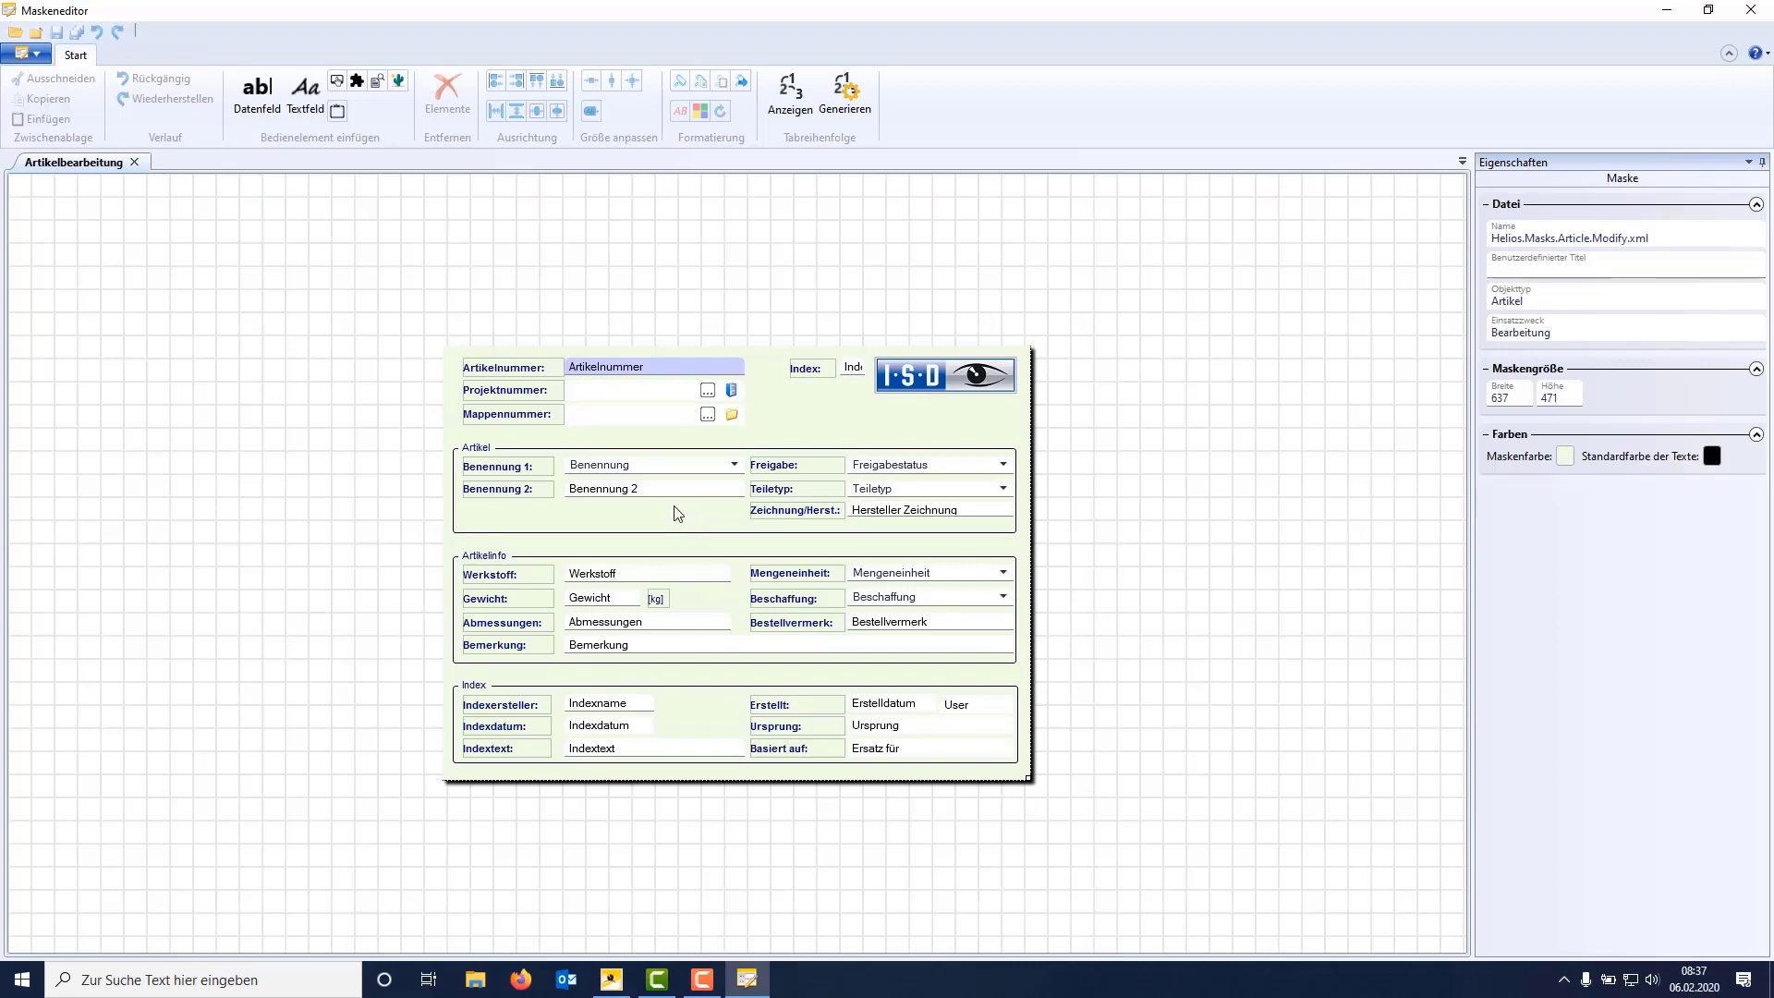
{"action": "left_click", "coordinate": [250, 90]}
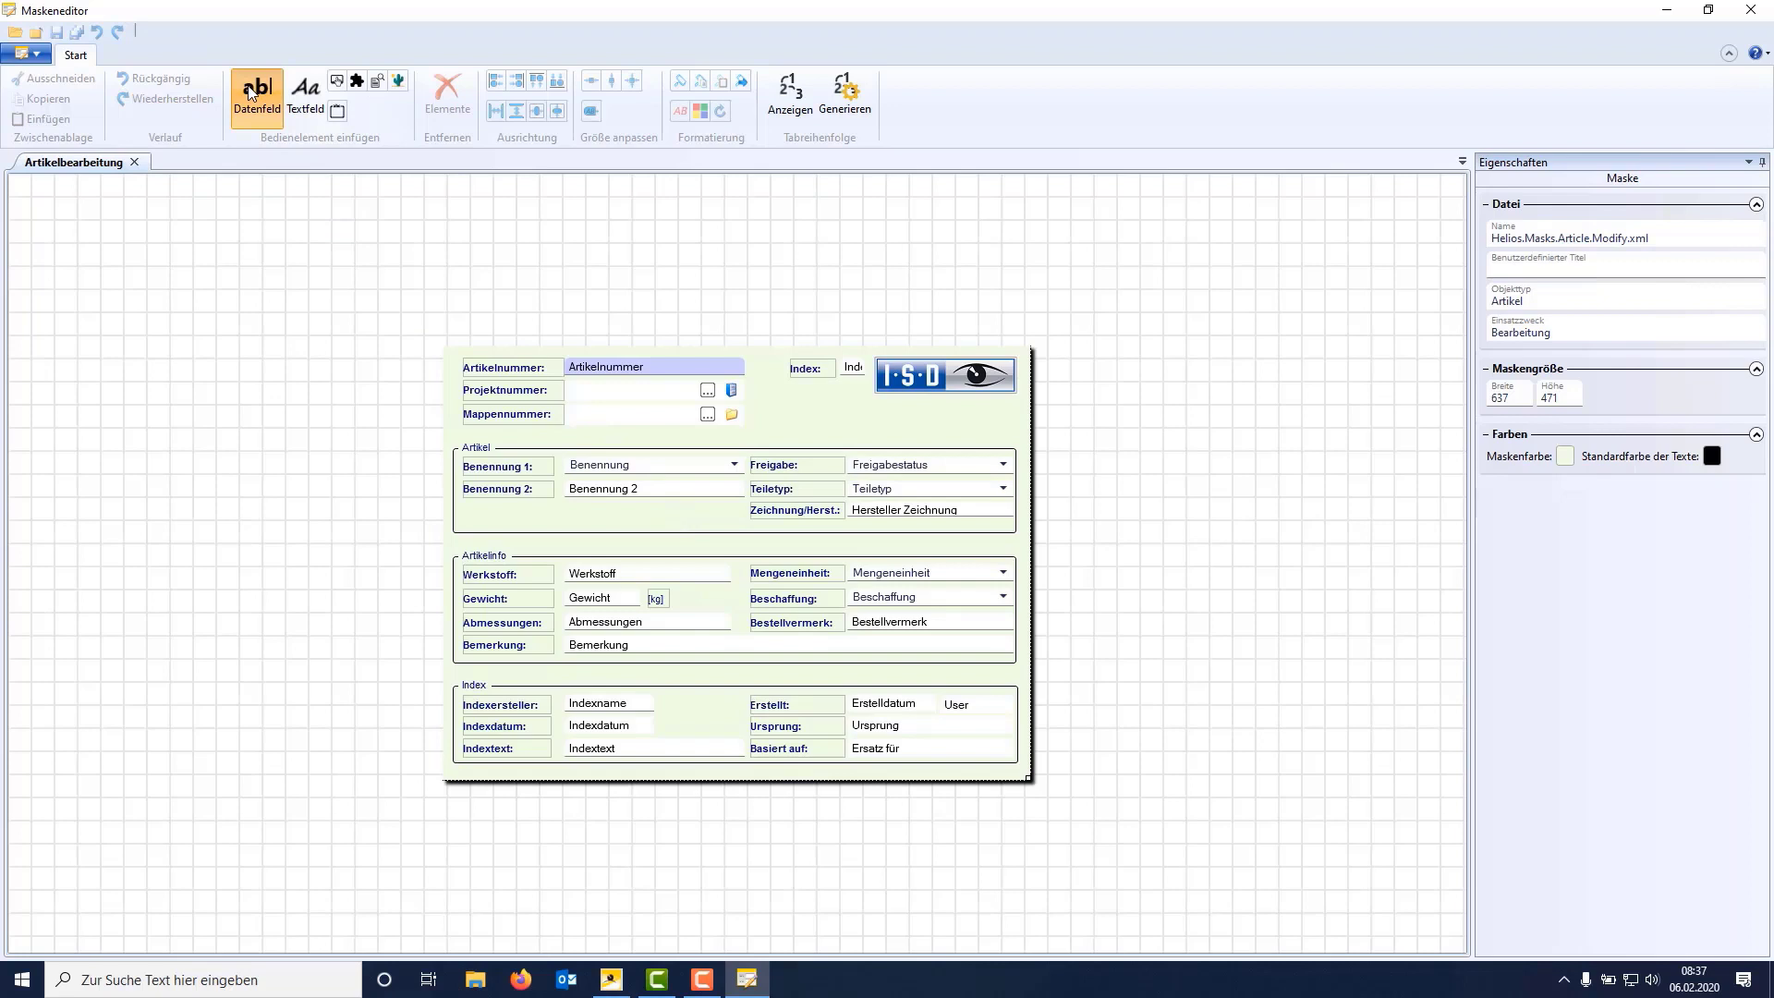
{"action": "left_click", "coordinate": [725, 626]}
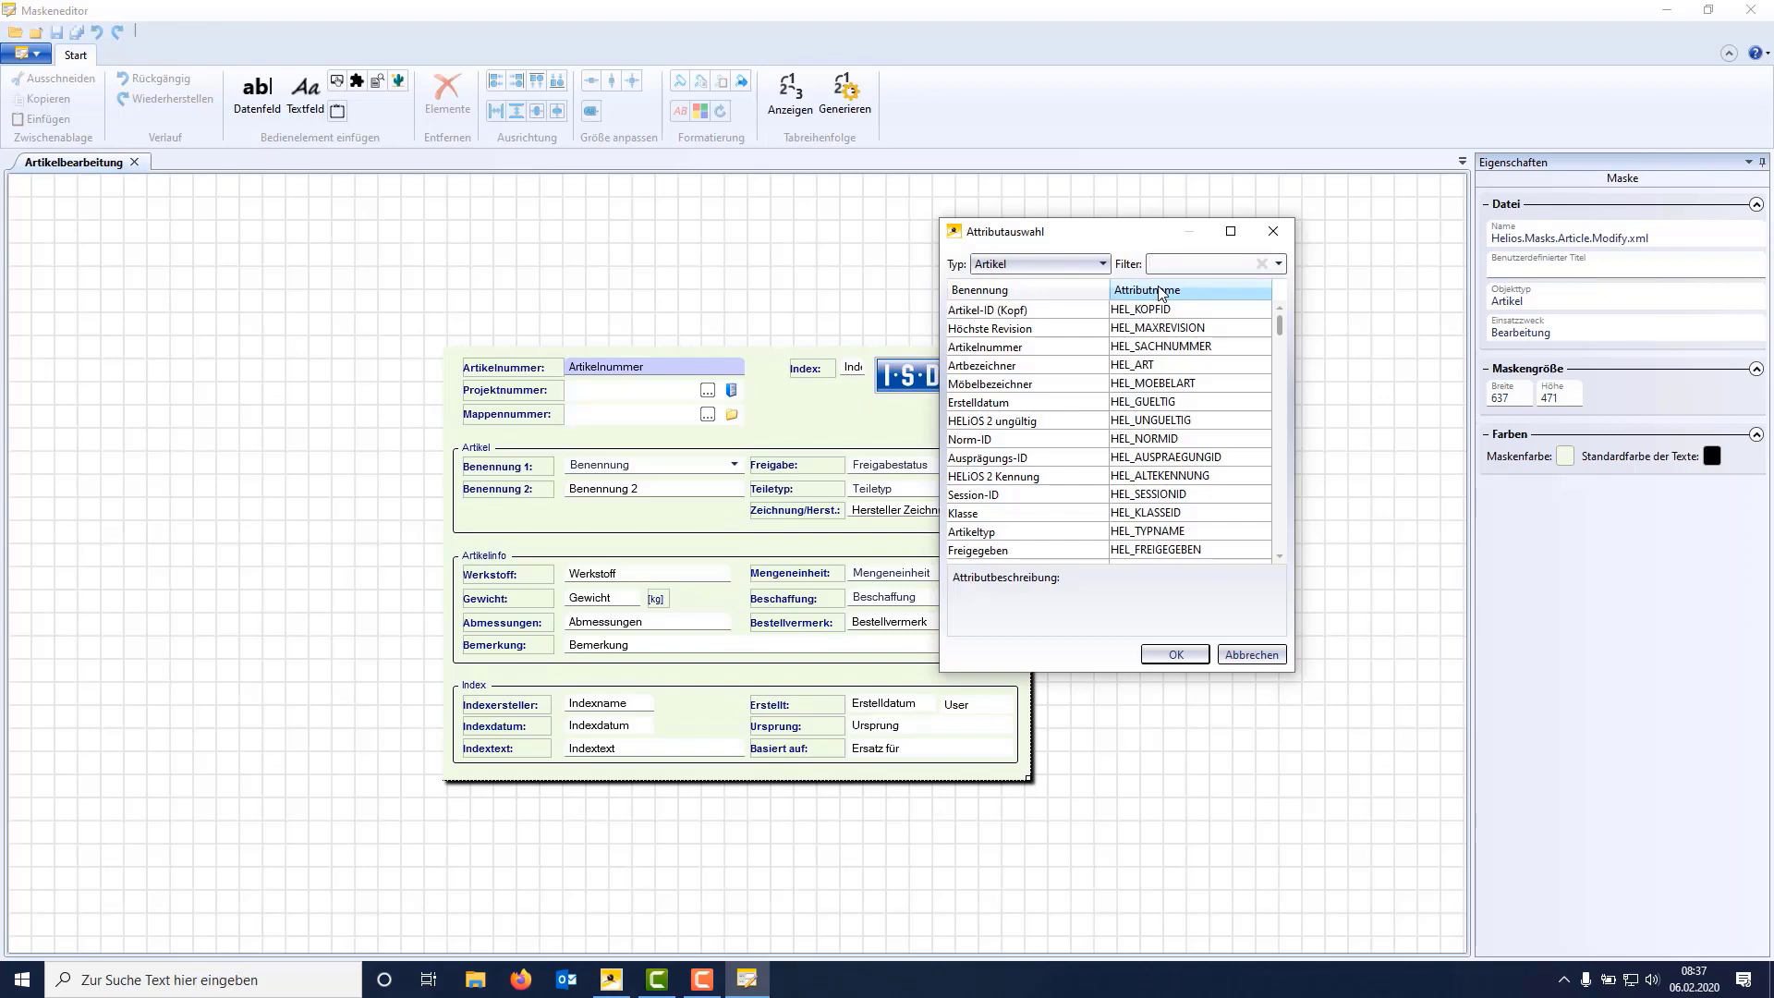
{"action": "type", "text": "Norm"}
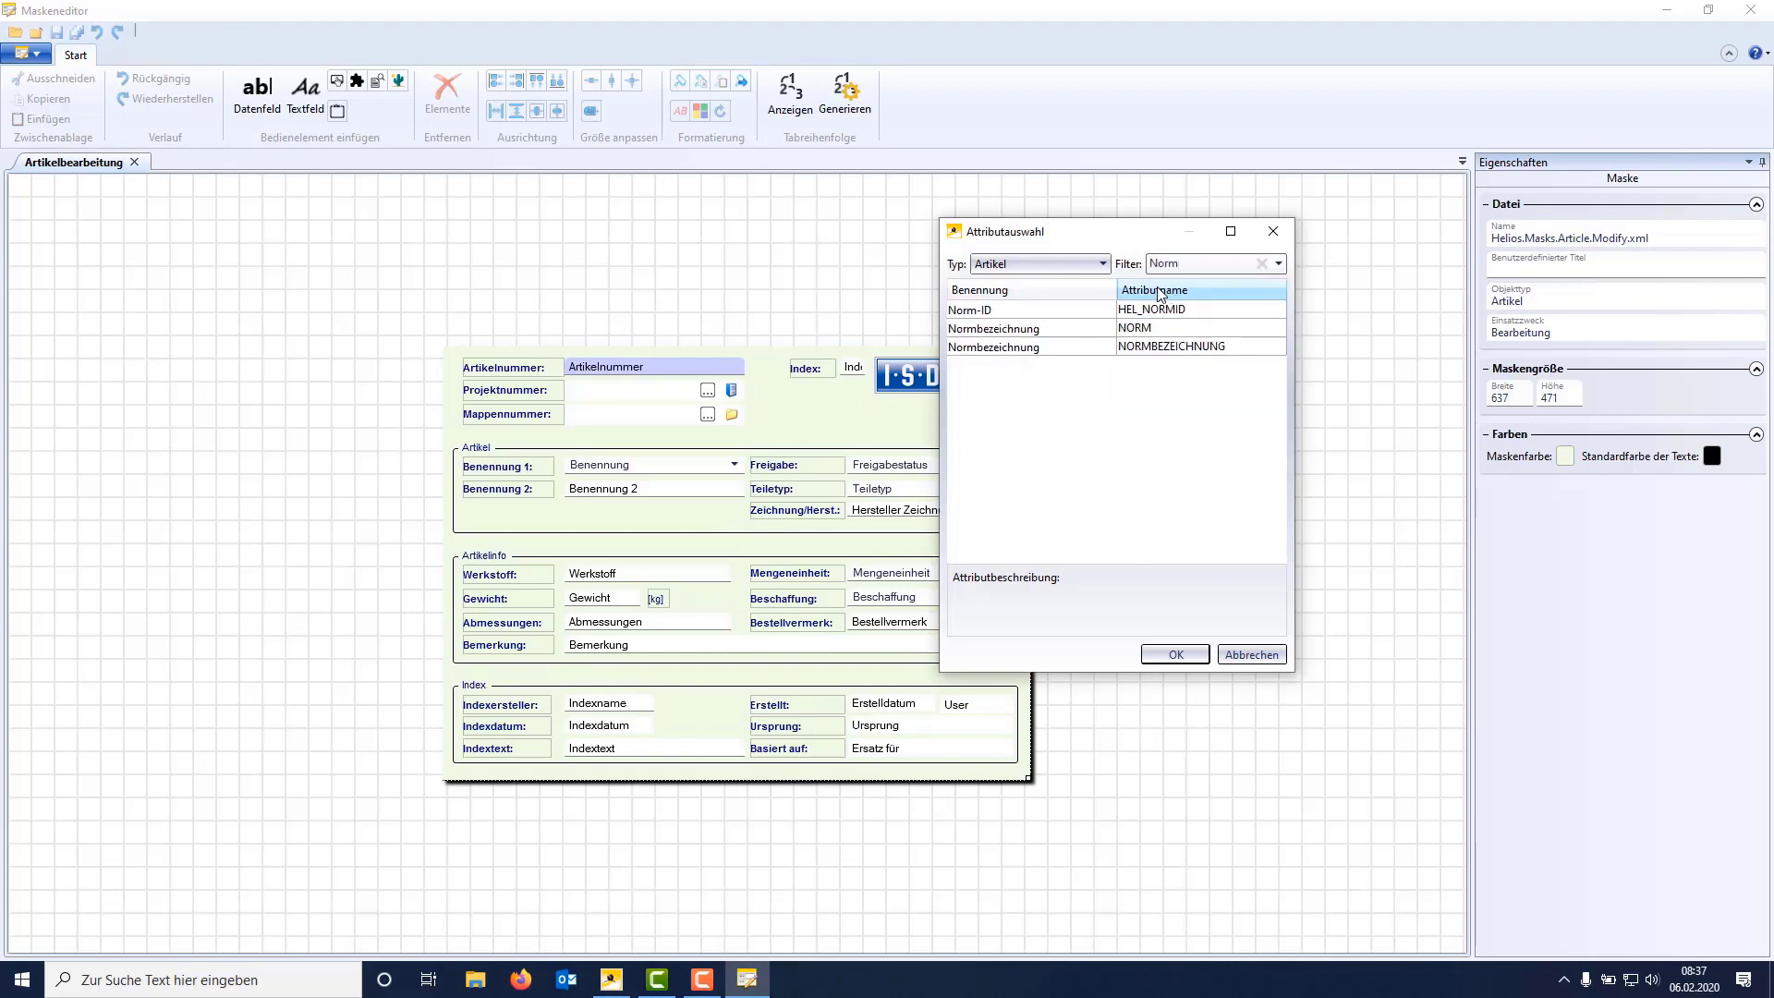
{"action": "left_click", "coordinate": [1166, 347]}
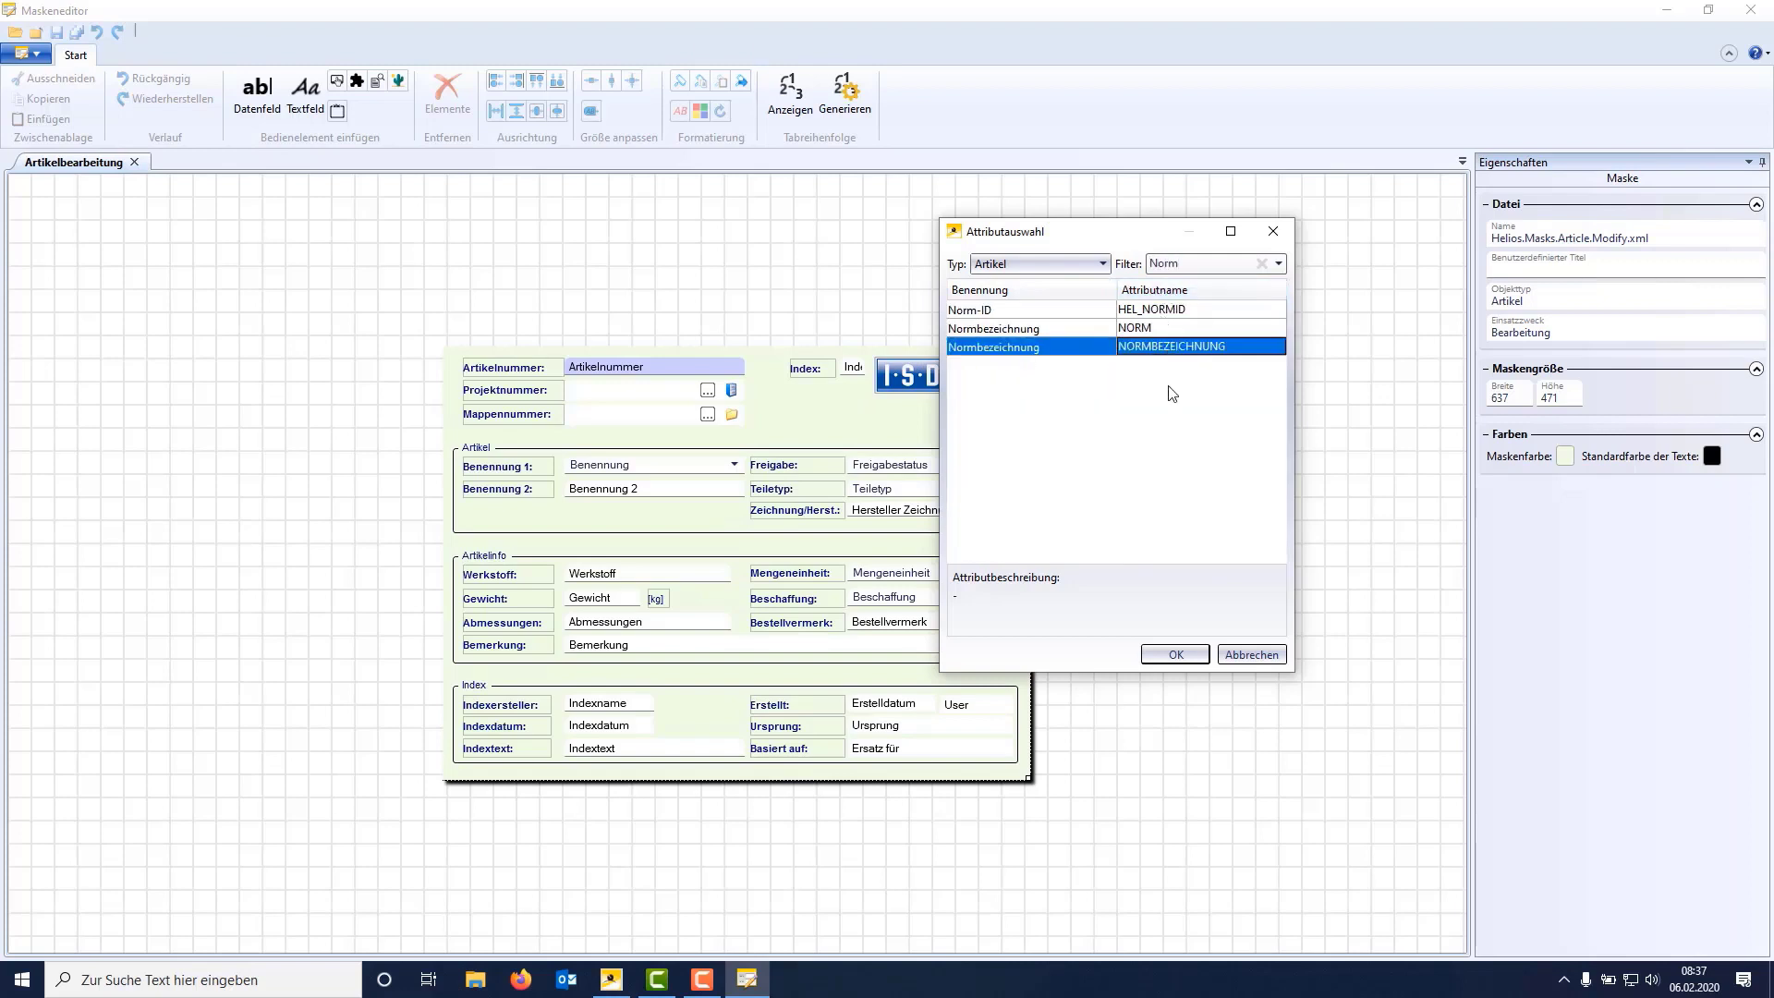
{"action": "left_click", "coordinate": [1173, 654]}
{"action": "left_click", "coordinate": [749, 388]}
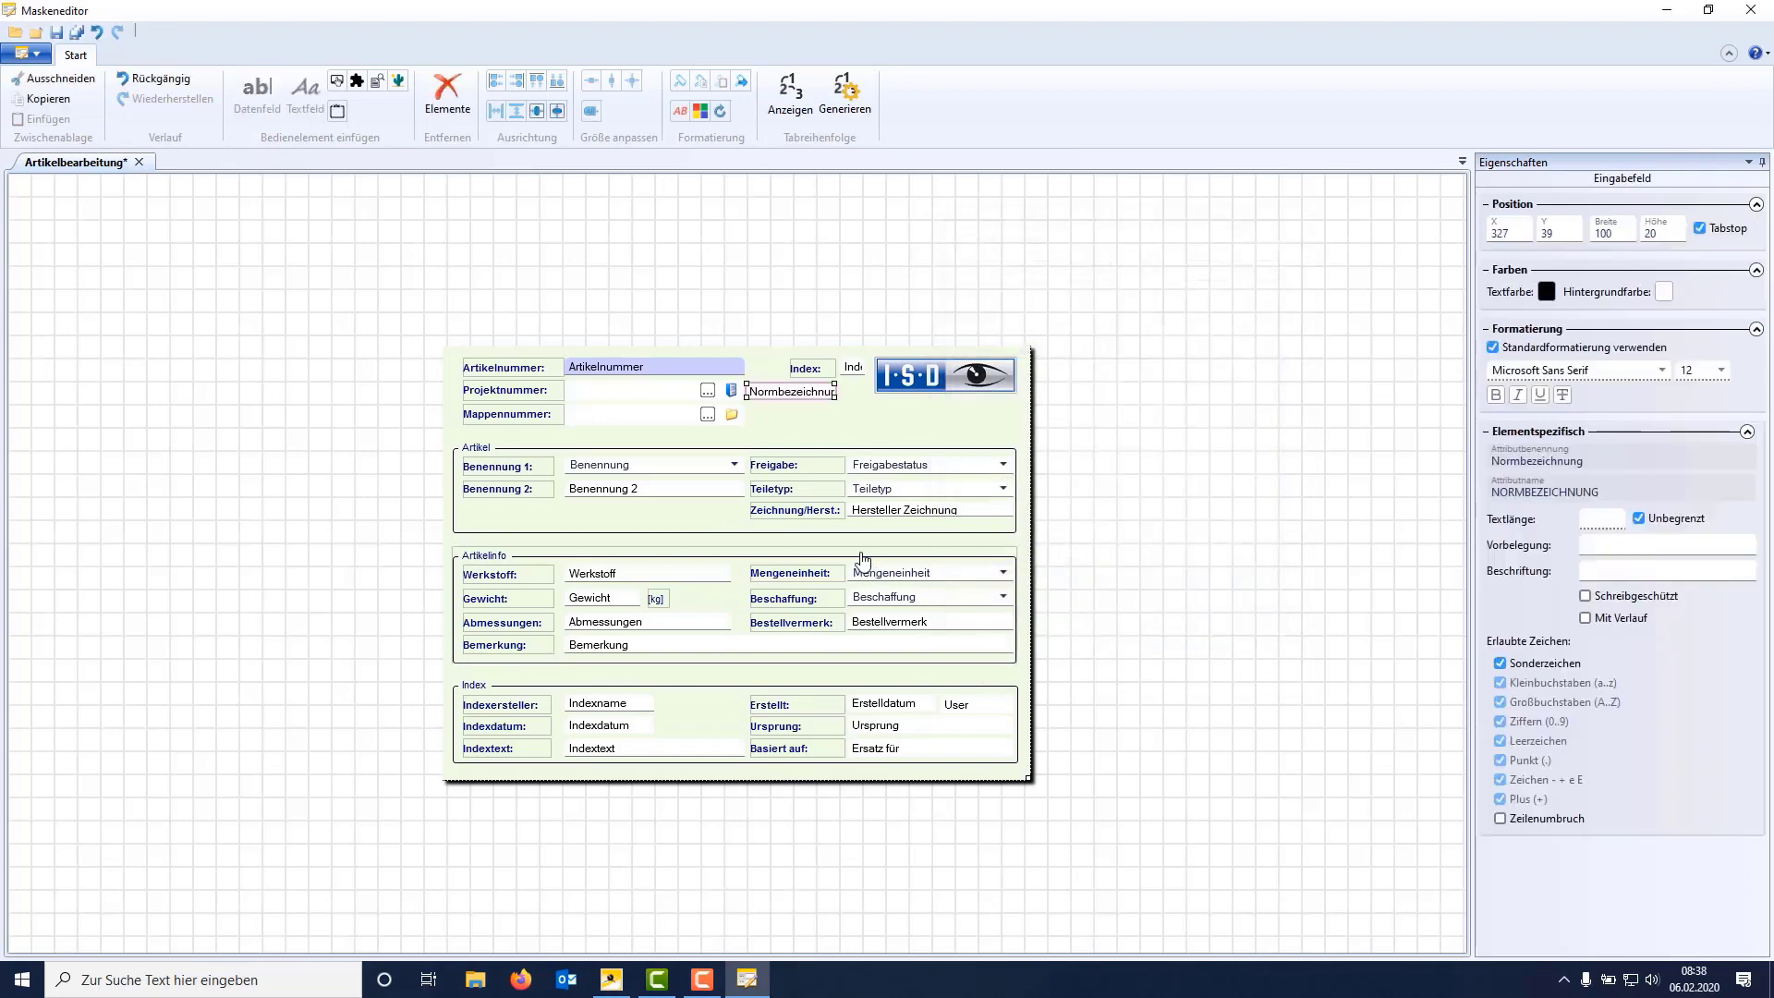
{"action": "left_click_drag", "start_coordinate": [786, 399], "coordinate": [610, 517]}
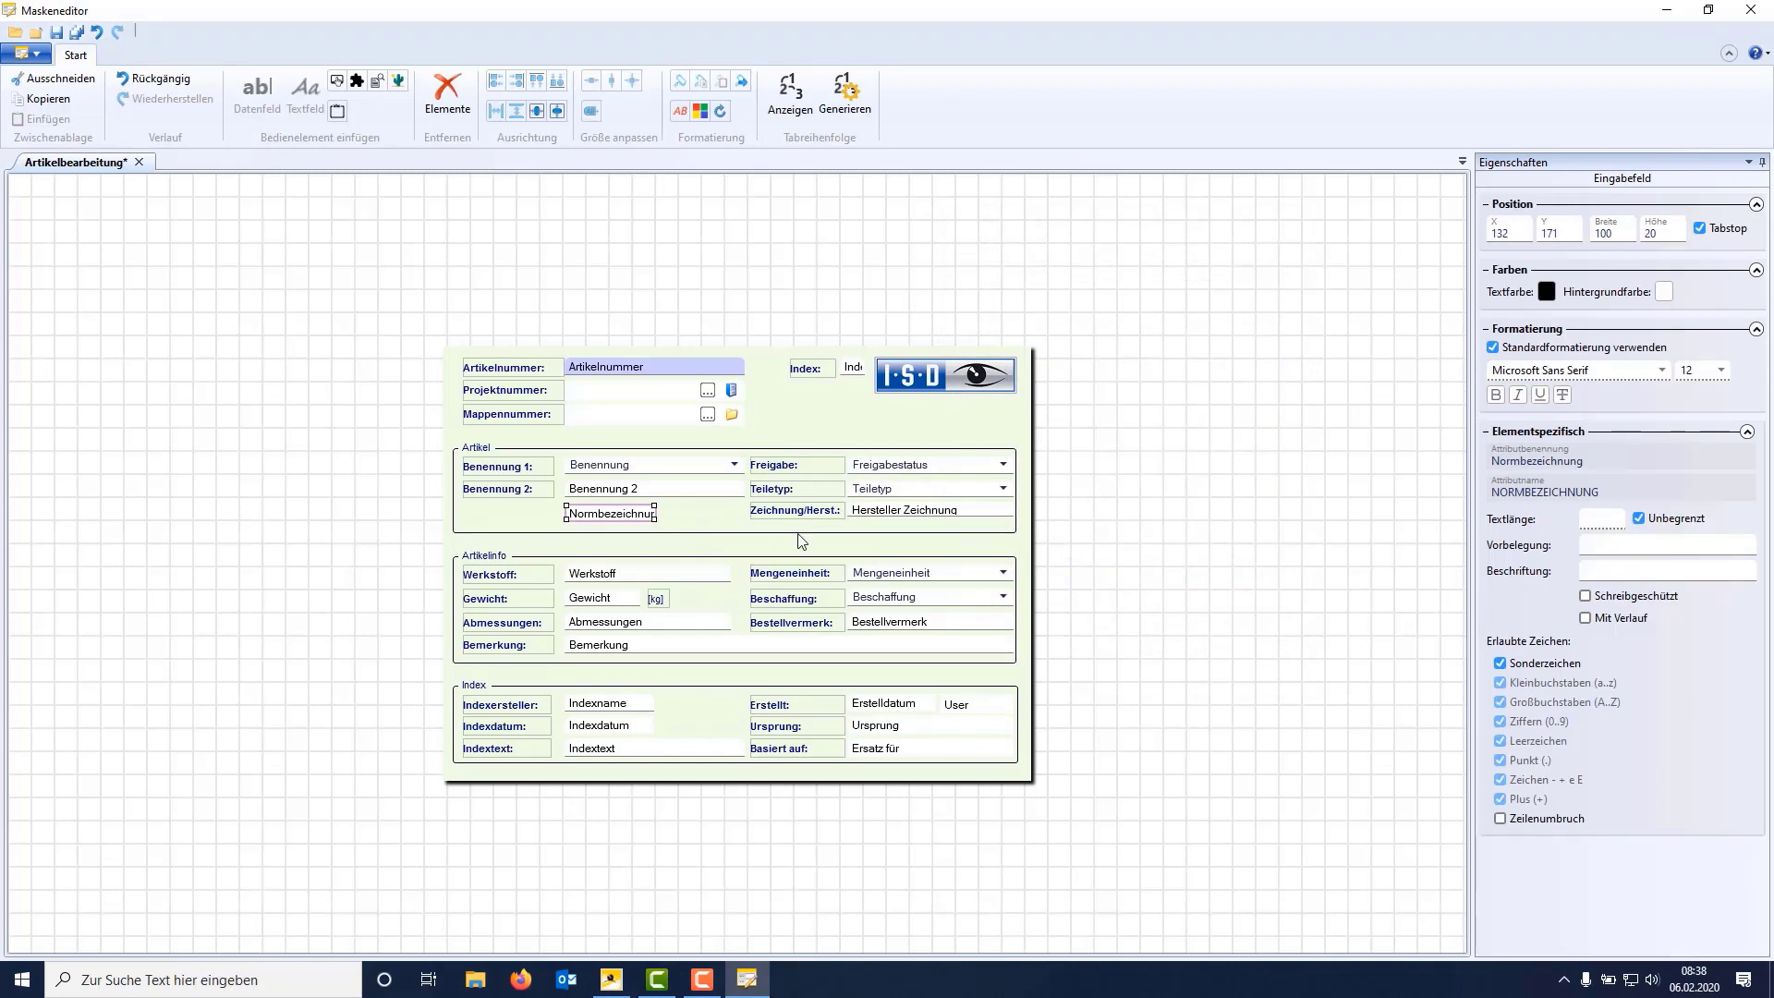
Align the Normbezeichnung field's bottom edge with the Hersteller Zeichnung field and match its width to the Benennung 2 field
{"action": "left_click", "coordinate": [866, 517], "text": "ctrl"}
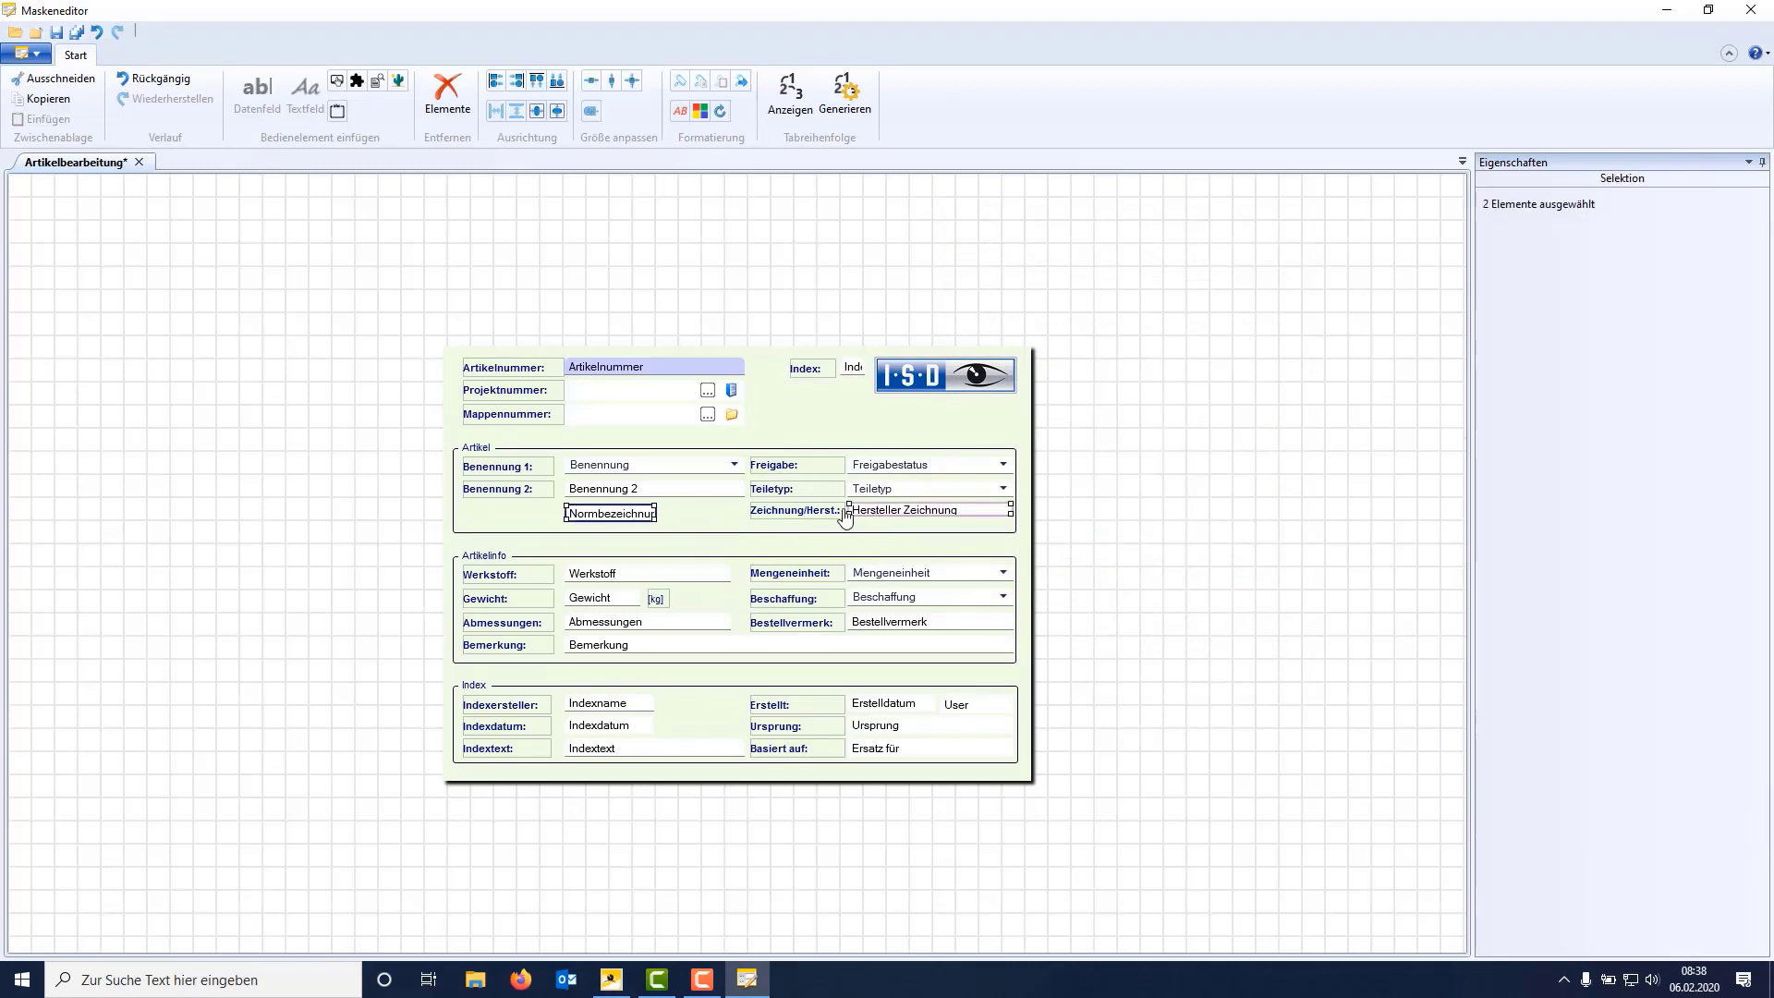
{"action": "left_click", "coordinate": [557, 85]}
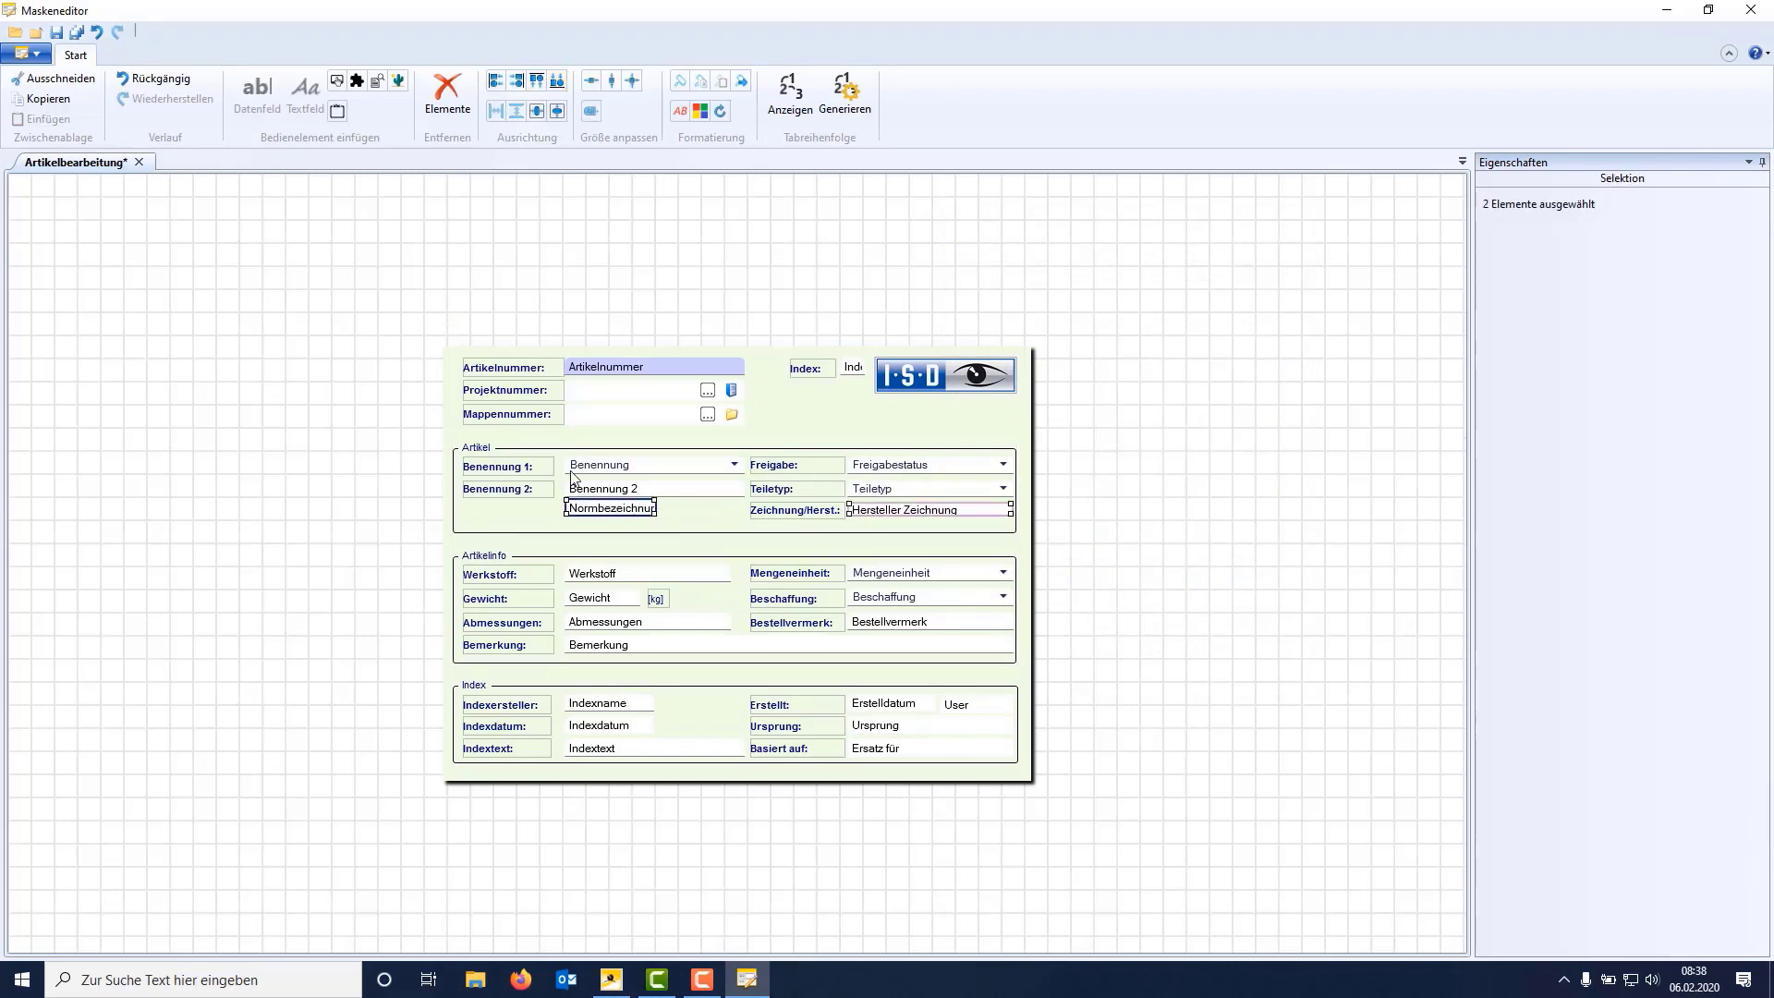
{"action": "left_click", "coordinate": [626, 507]}
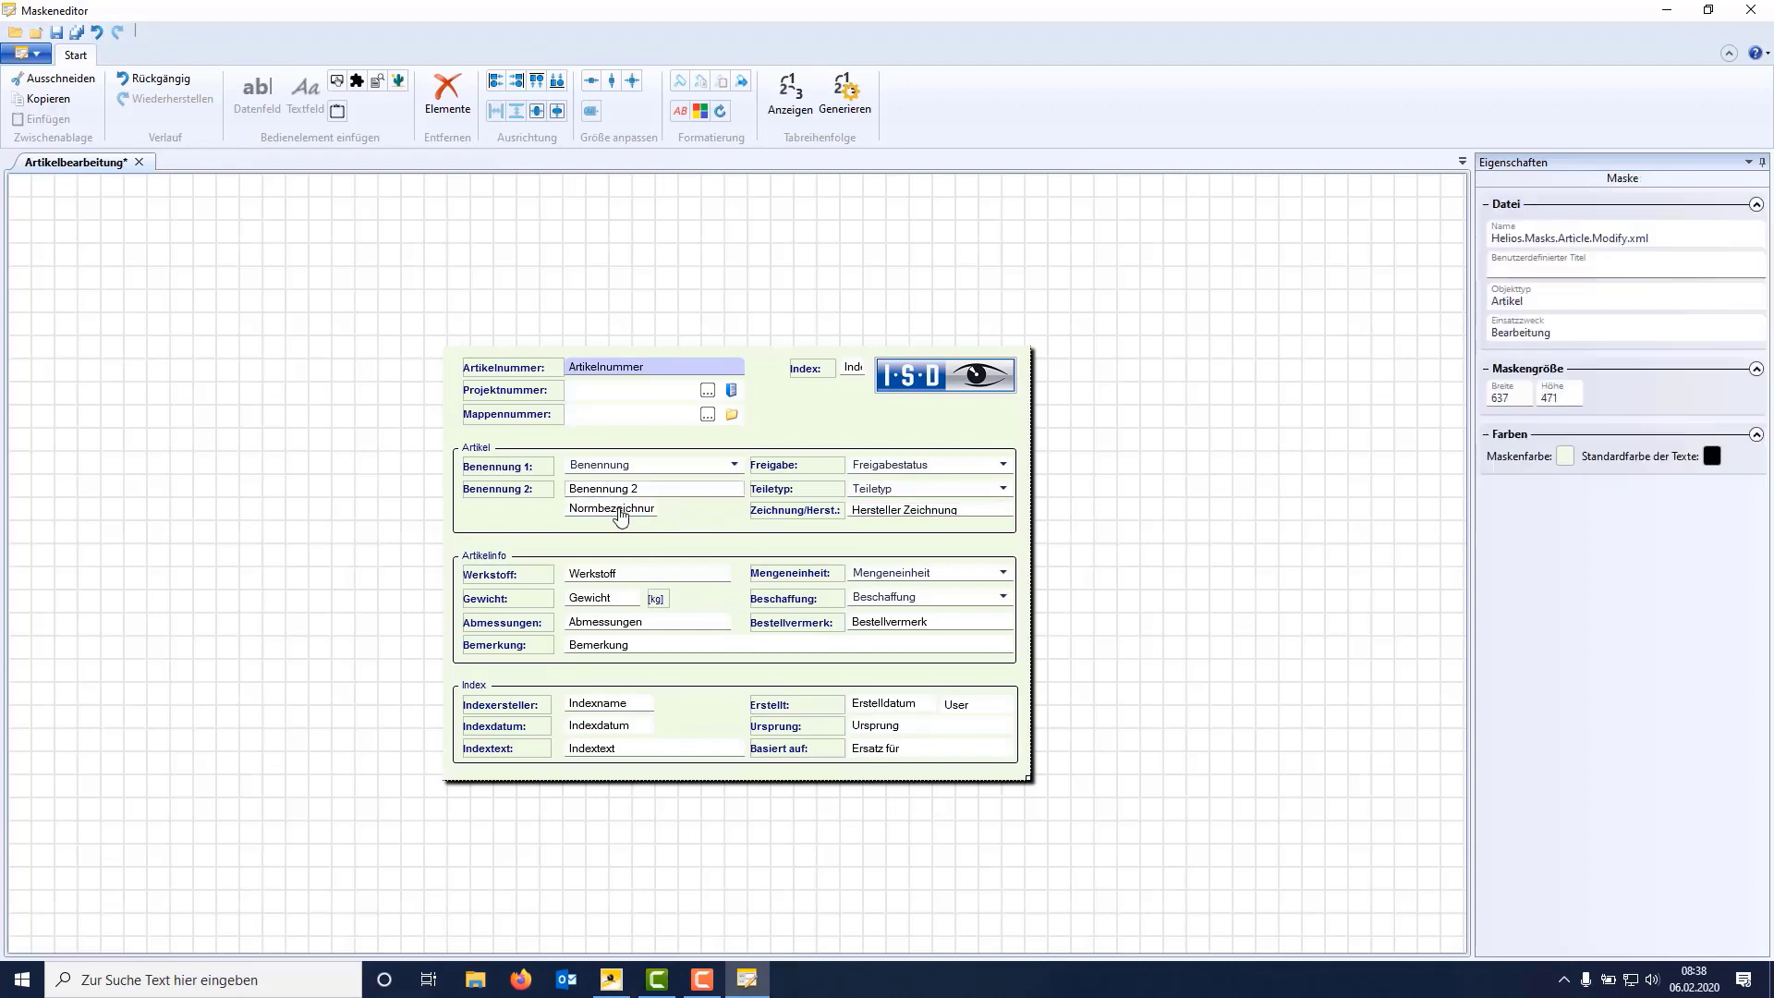
{"action": "left_click", "coordinate": [628, 488], "text": "ctrl"}
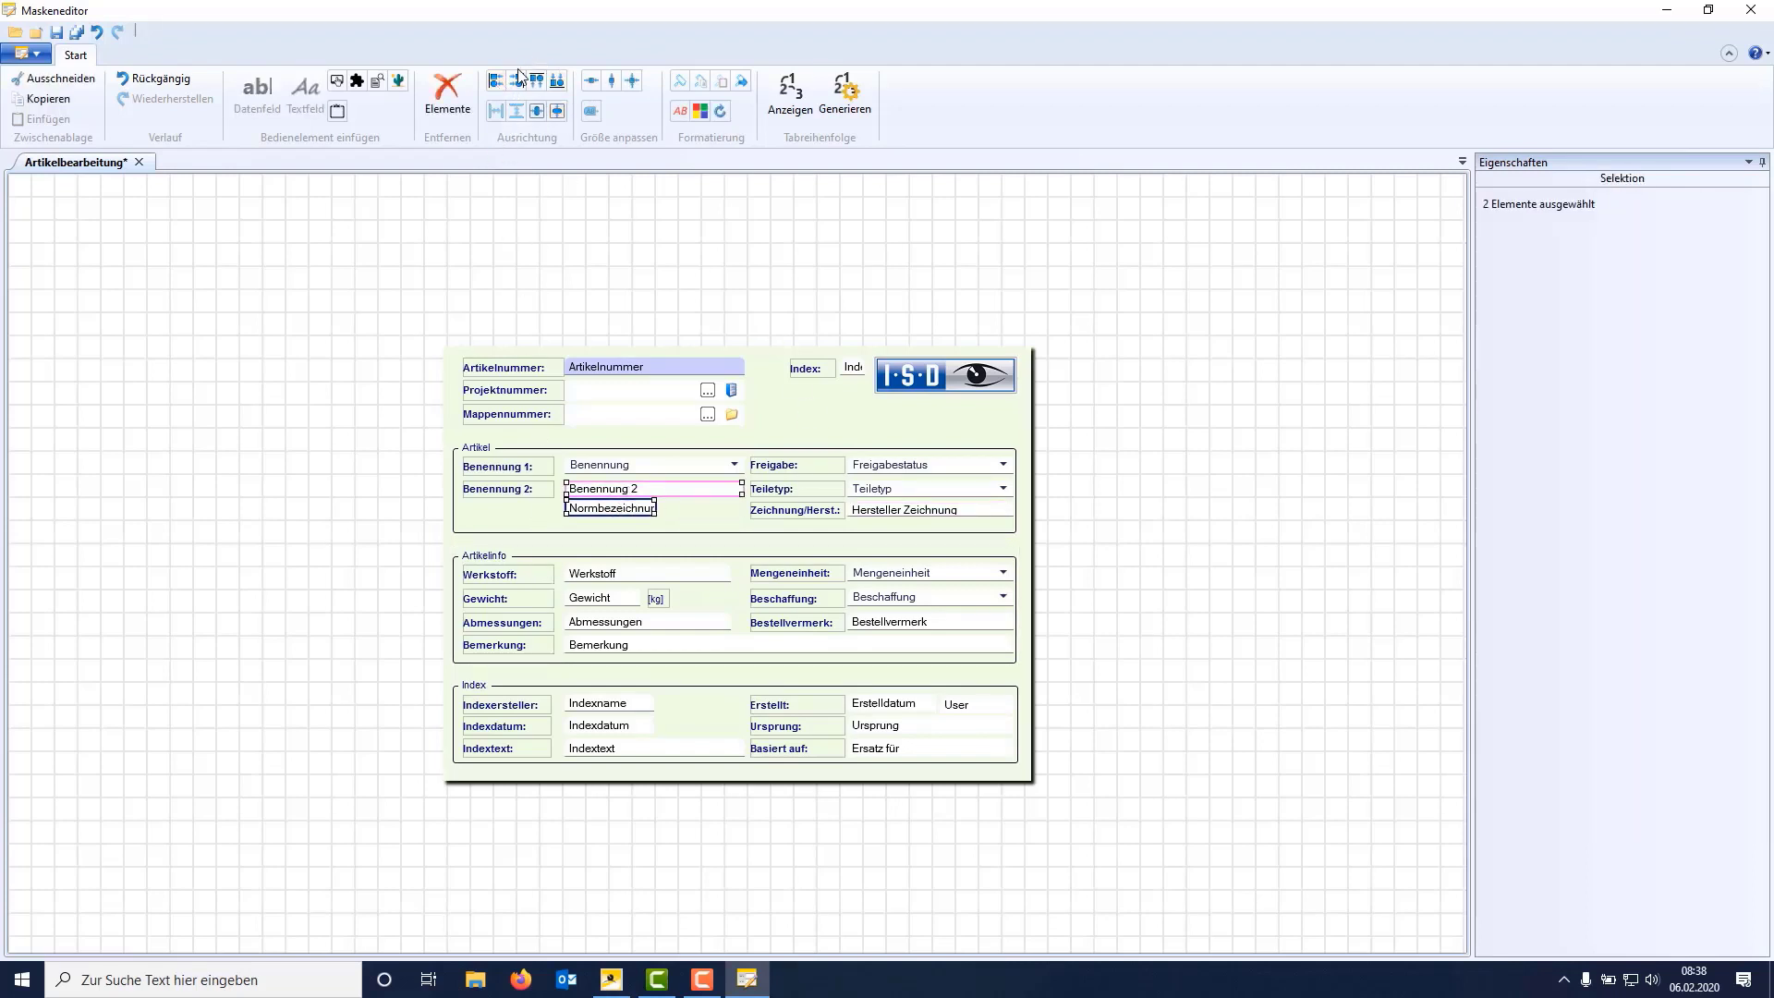
{"action": "left_click", "coordinate": [595, 84]}
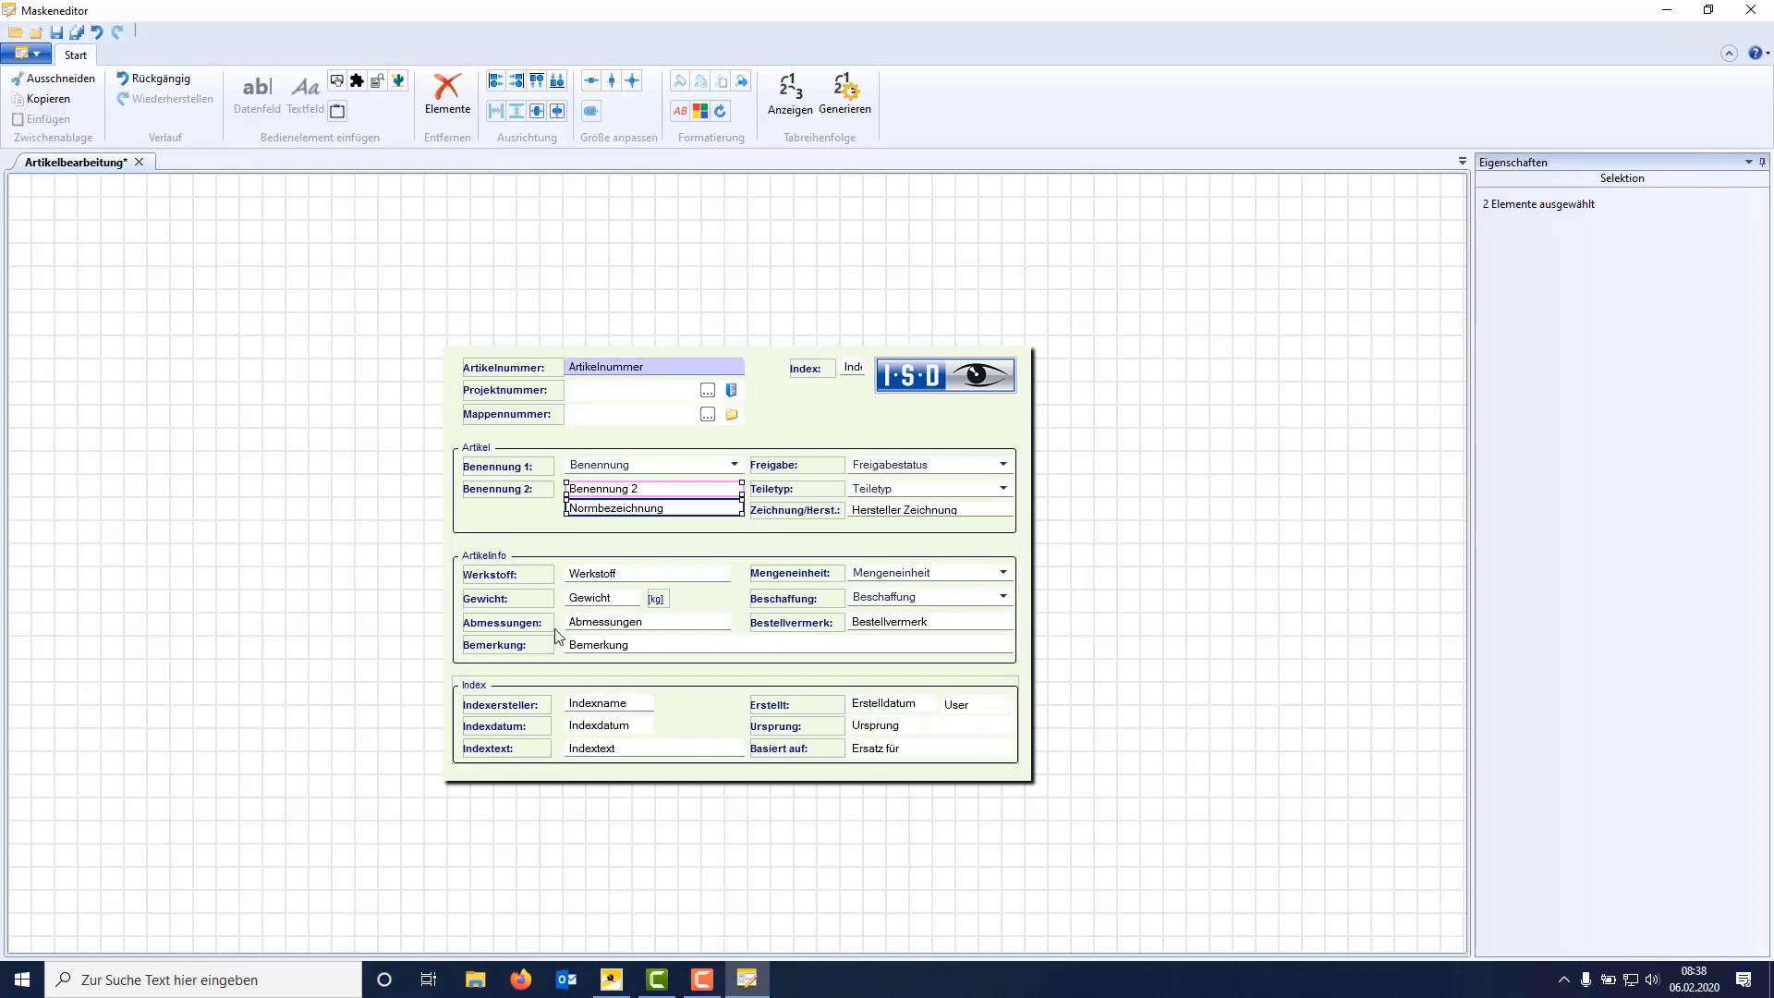
{"action": "left_click", "coordinate": [815, 418]}
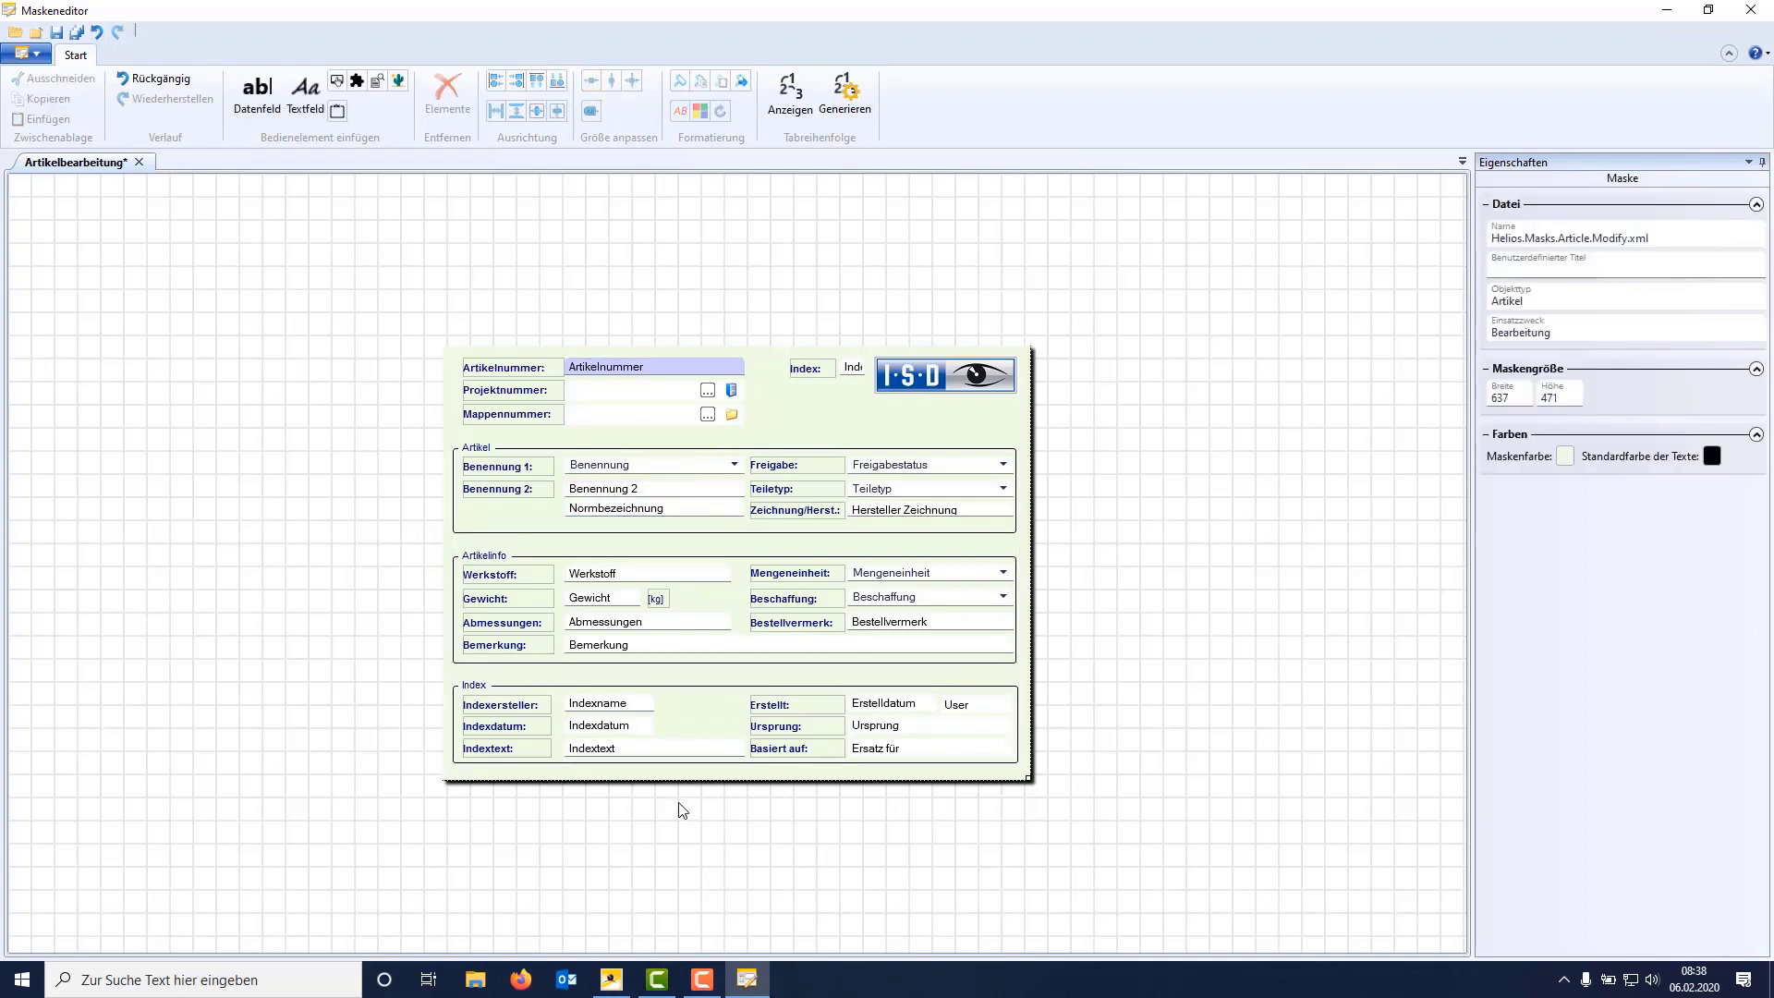
Insert a text field in the free area below the Index field and set its text colour to dark blue (RGB 0, 0, 128)
{"action": "left_click", "coordinate": [301, 89]}
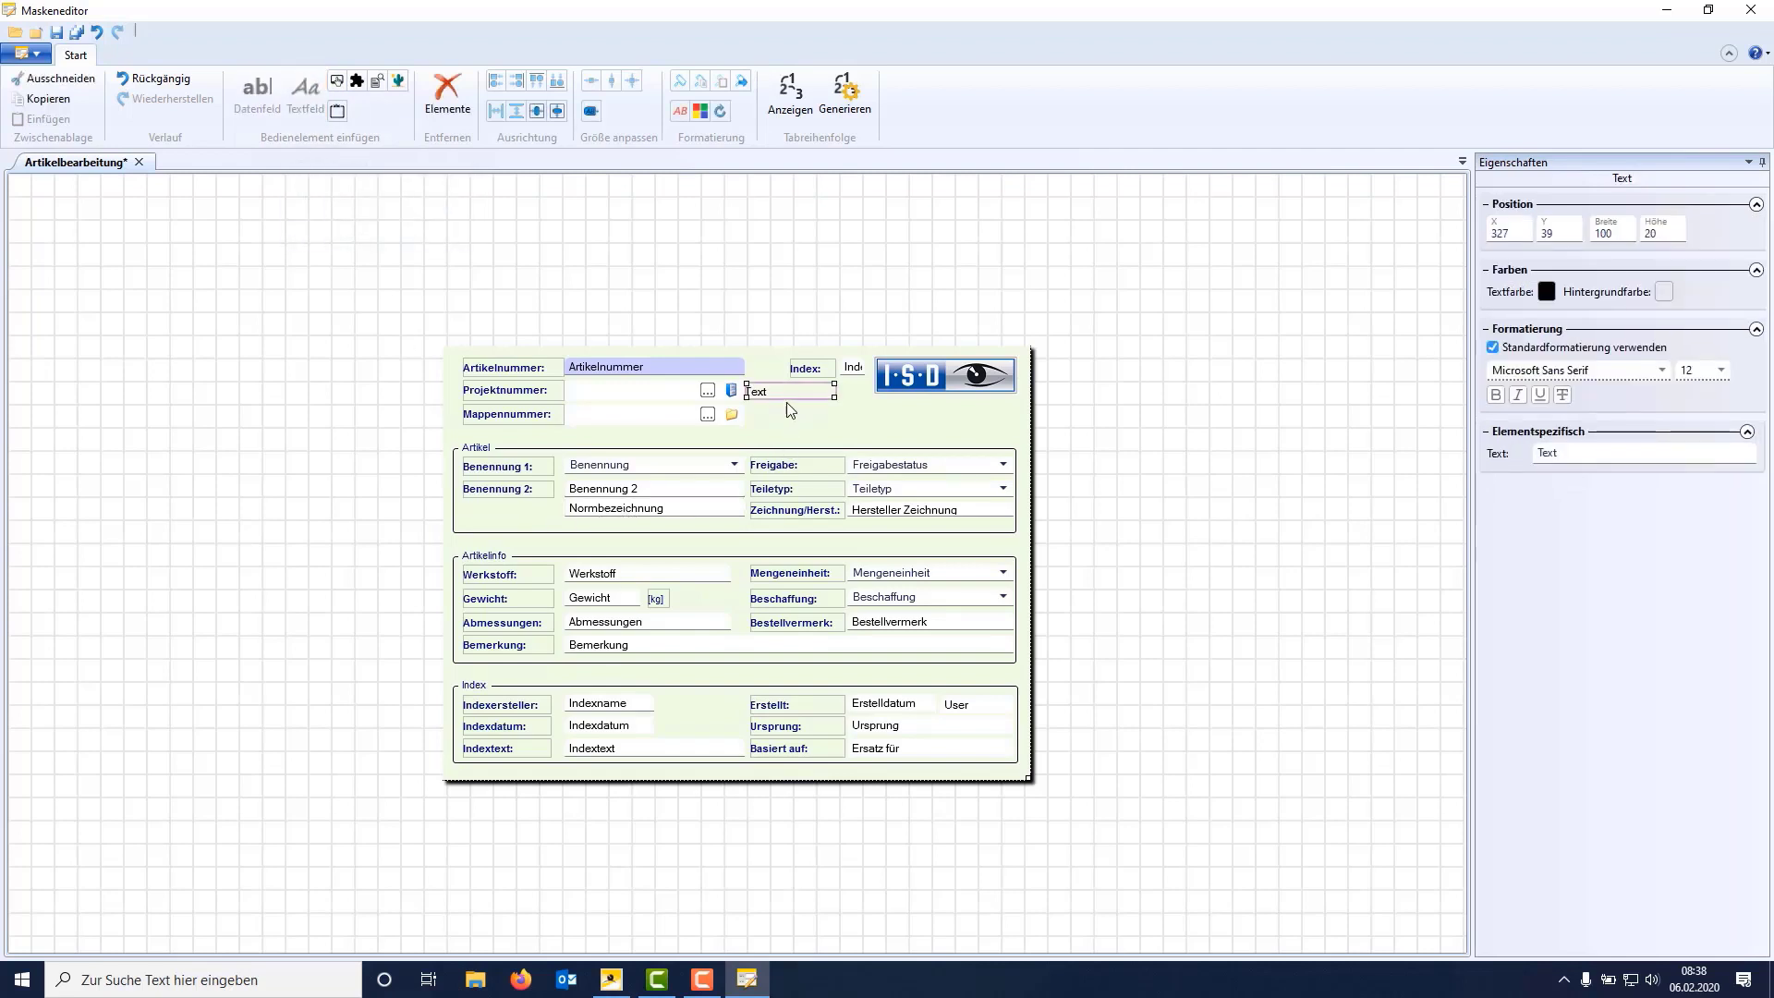
{"action": "left_click_drag", "start_coordinate": [786, 382], "coordinate": [827, 408]}
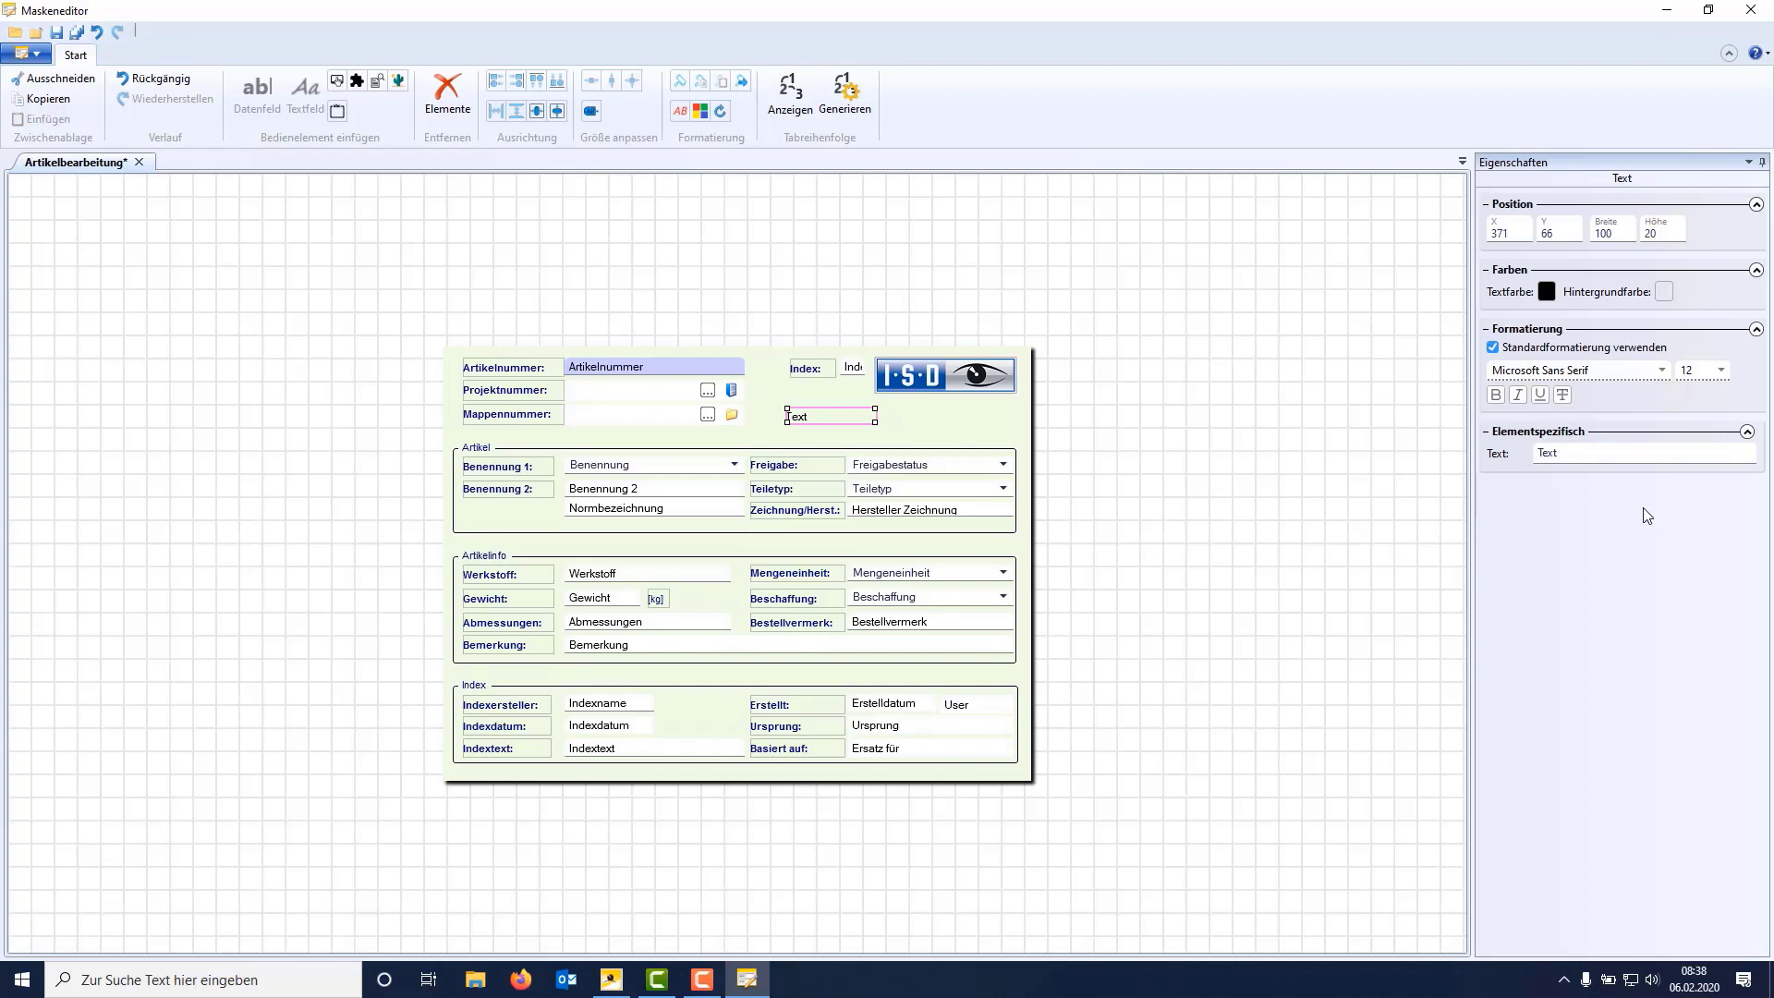
{"action": "left_click", "coordinate": [1546, 291]}
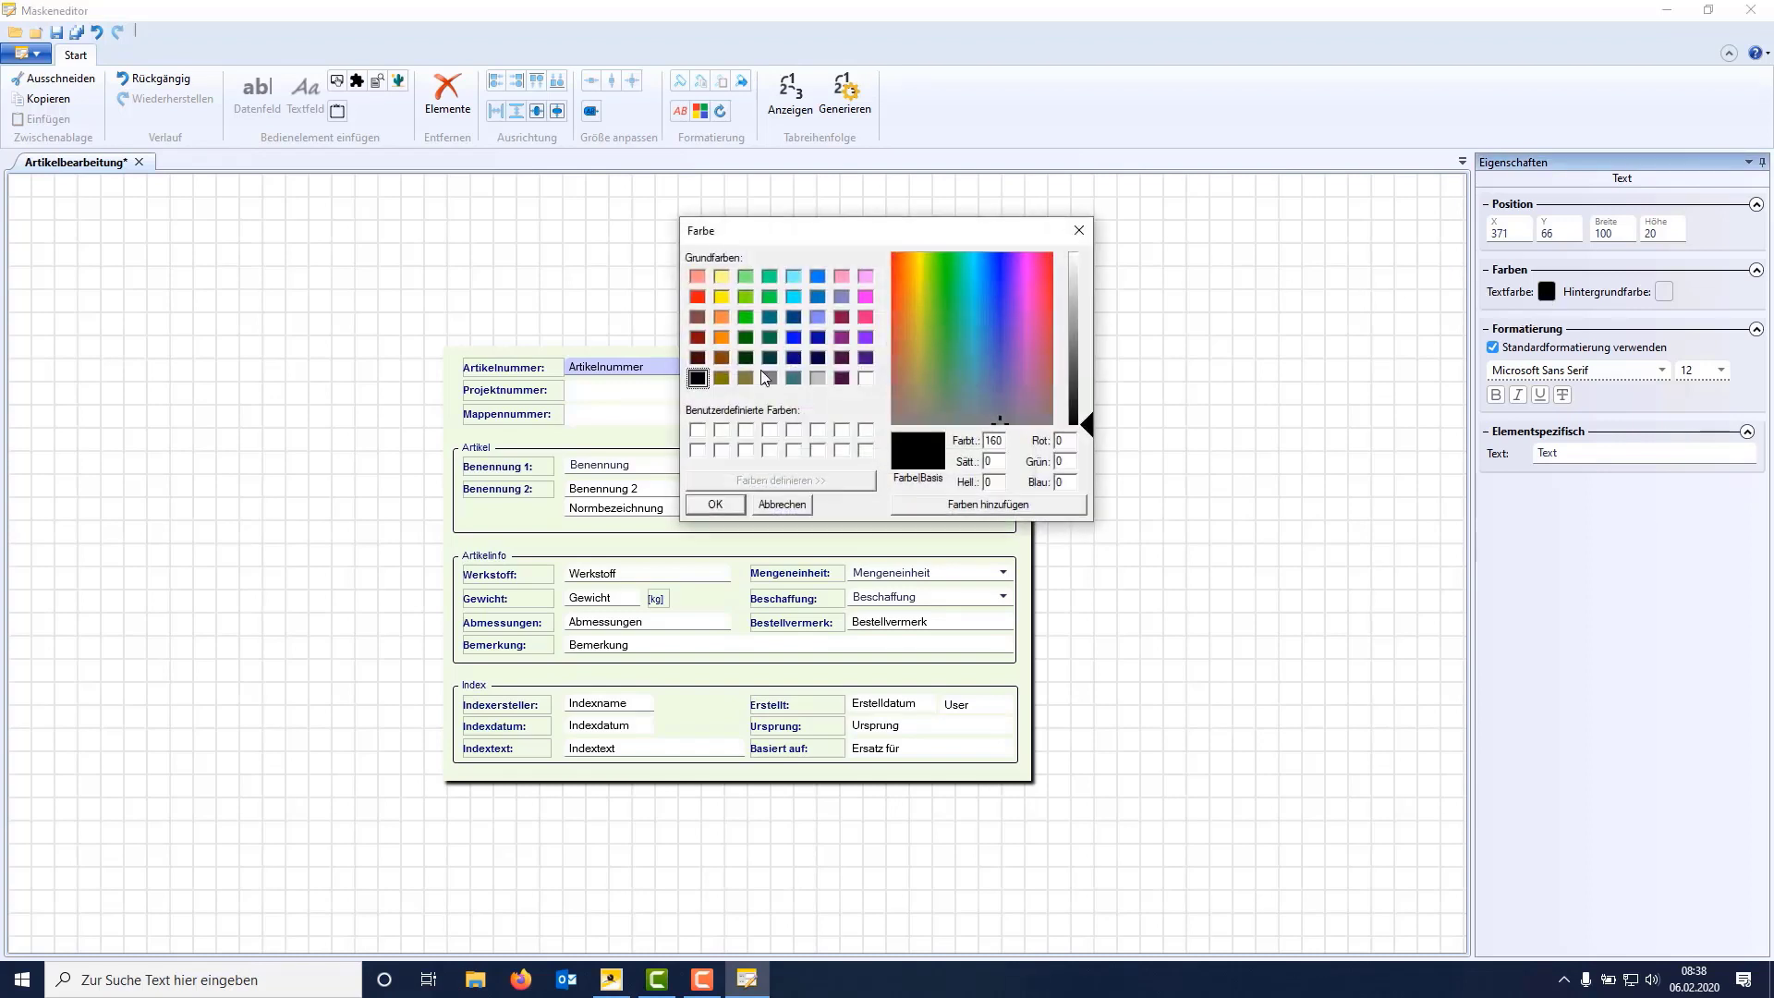
{"action": "left_click", "coordinate": [792, 358]}
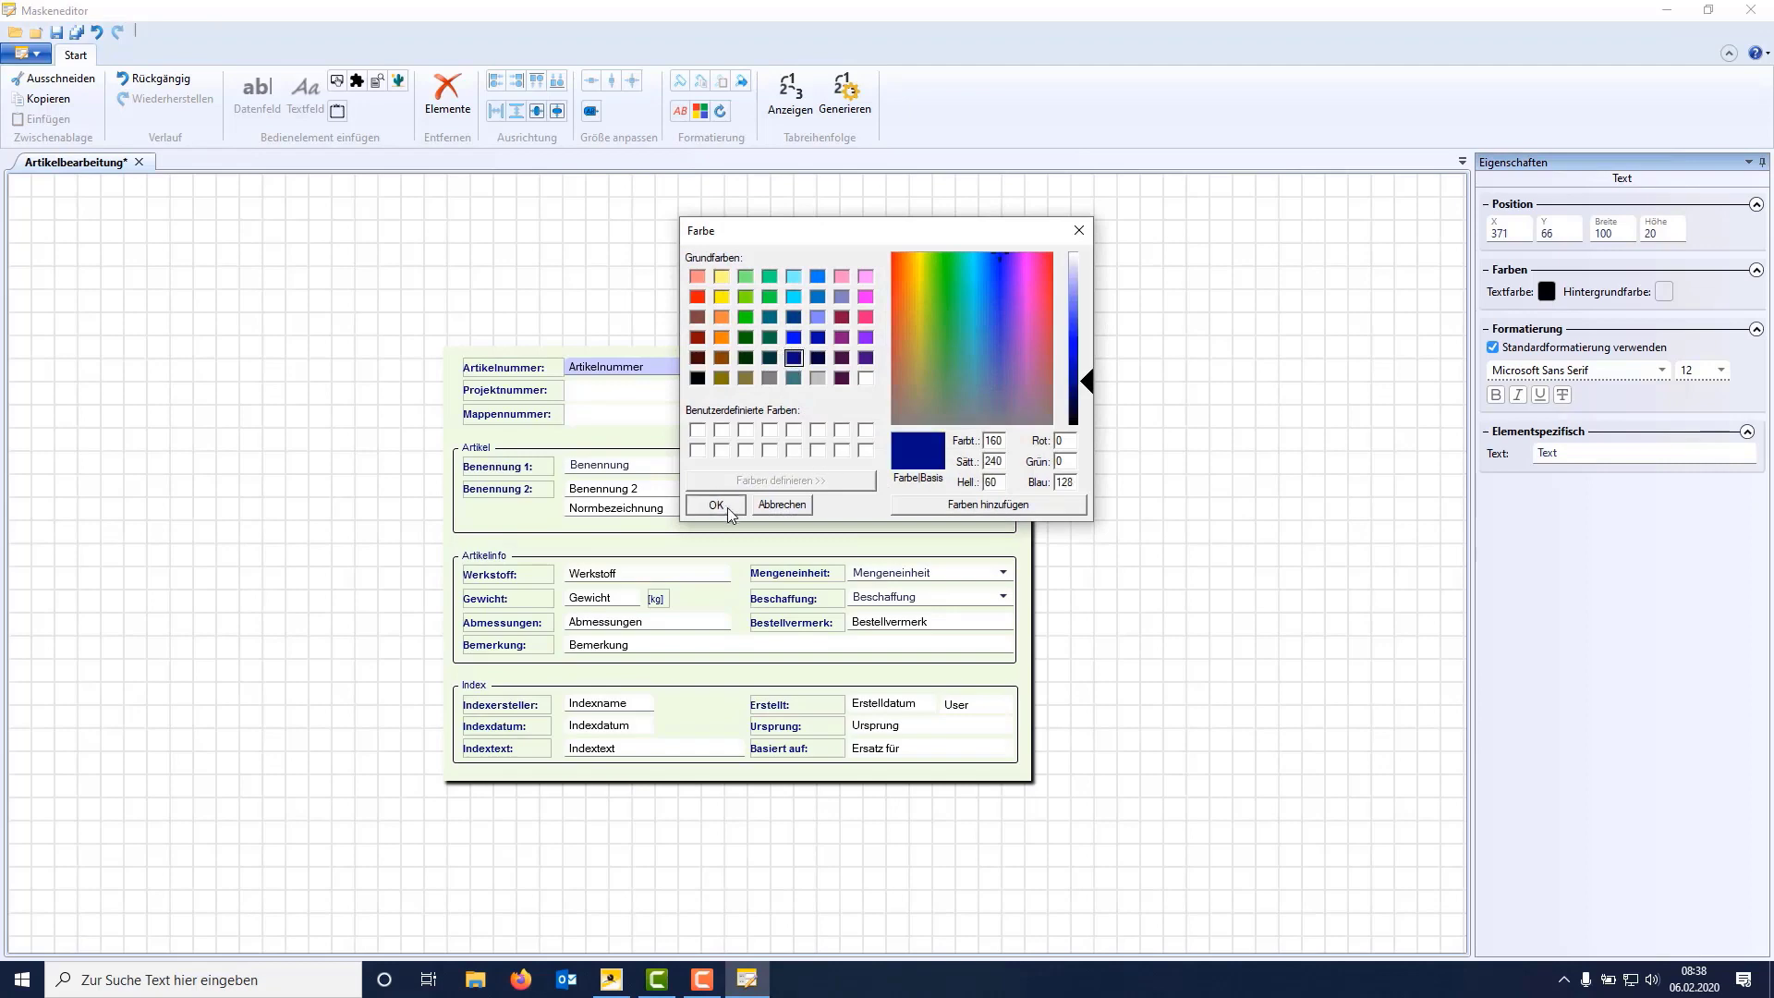
{"action": "left_click", "coordinate": [717, 505]}
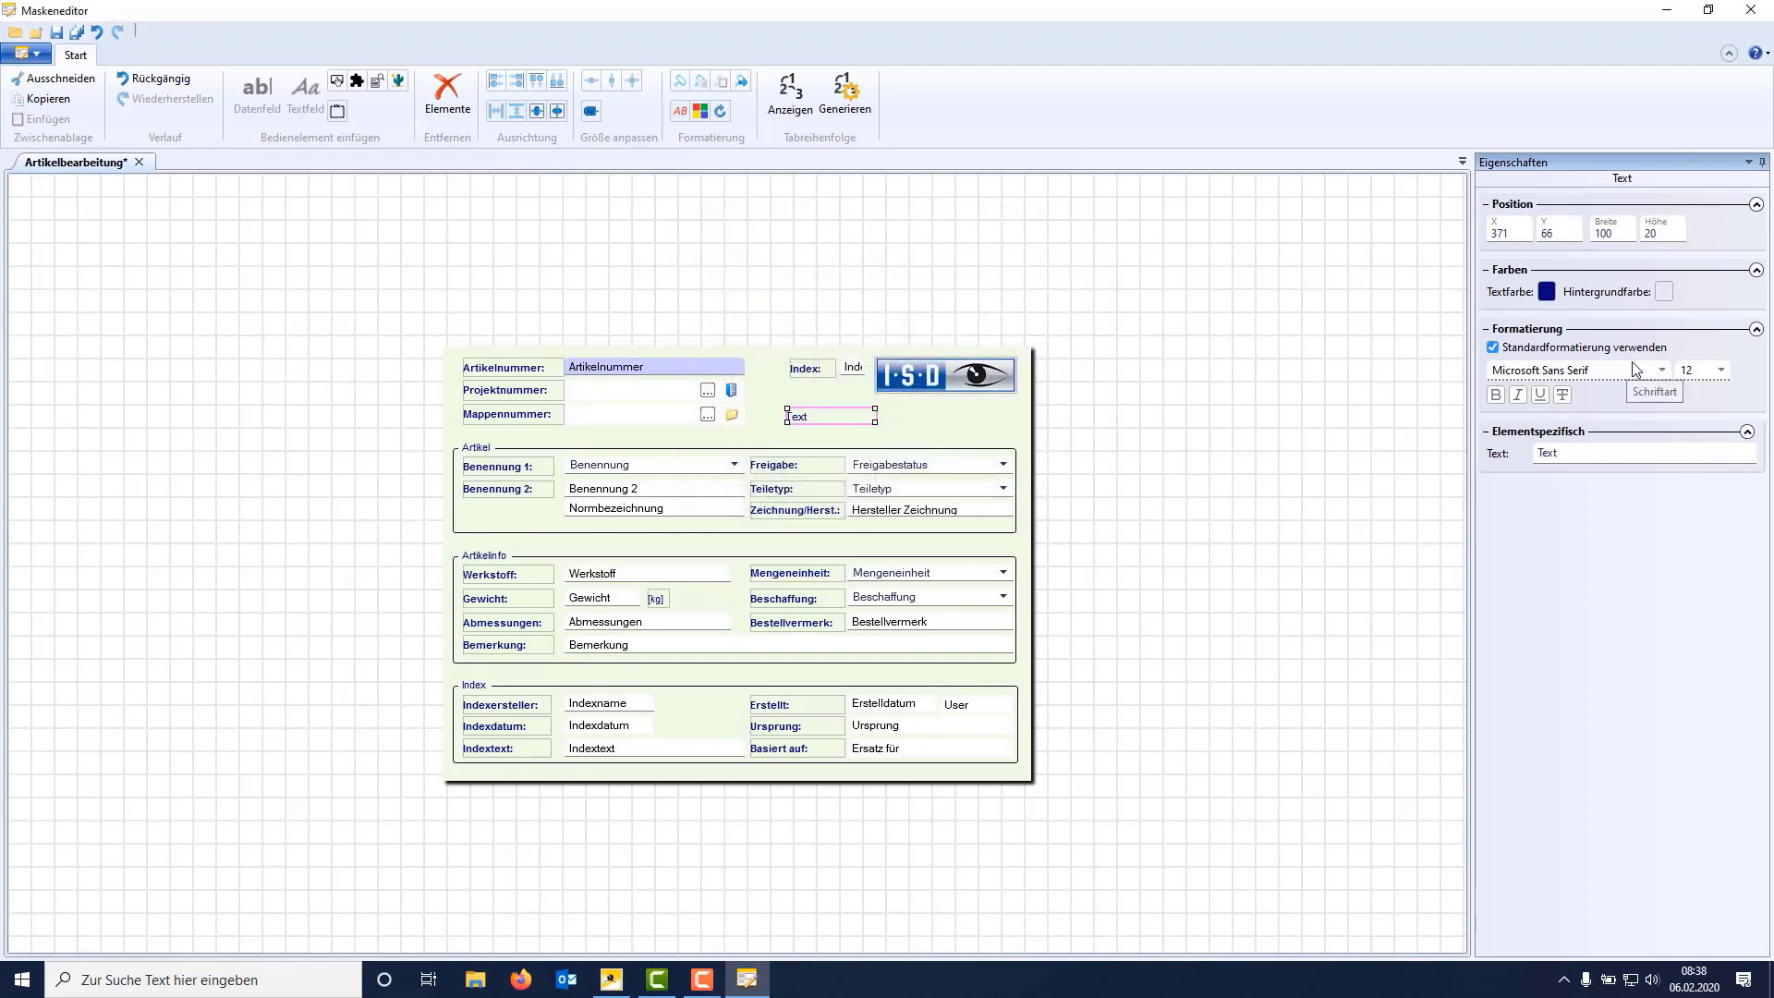
Turn off standard formatting for the new text field and format it as bold Arial, size 11
{"action": "left_click", "coordinate": [1494, 349]}
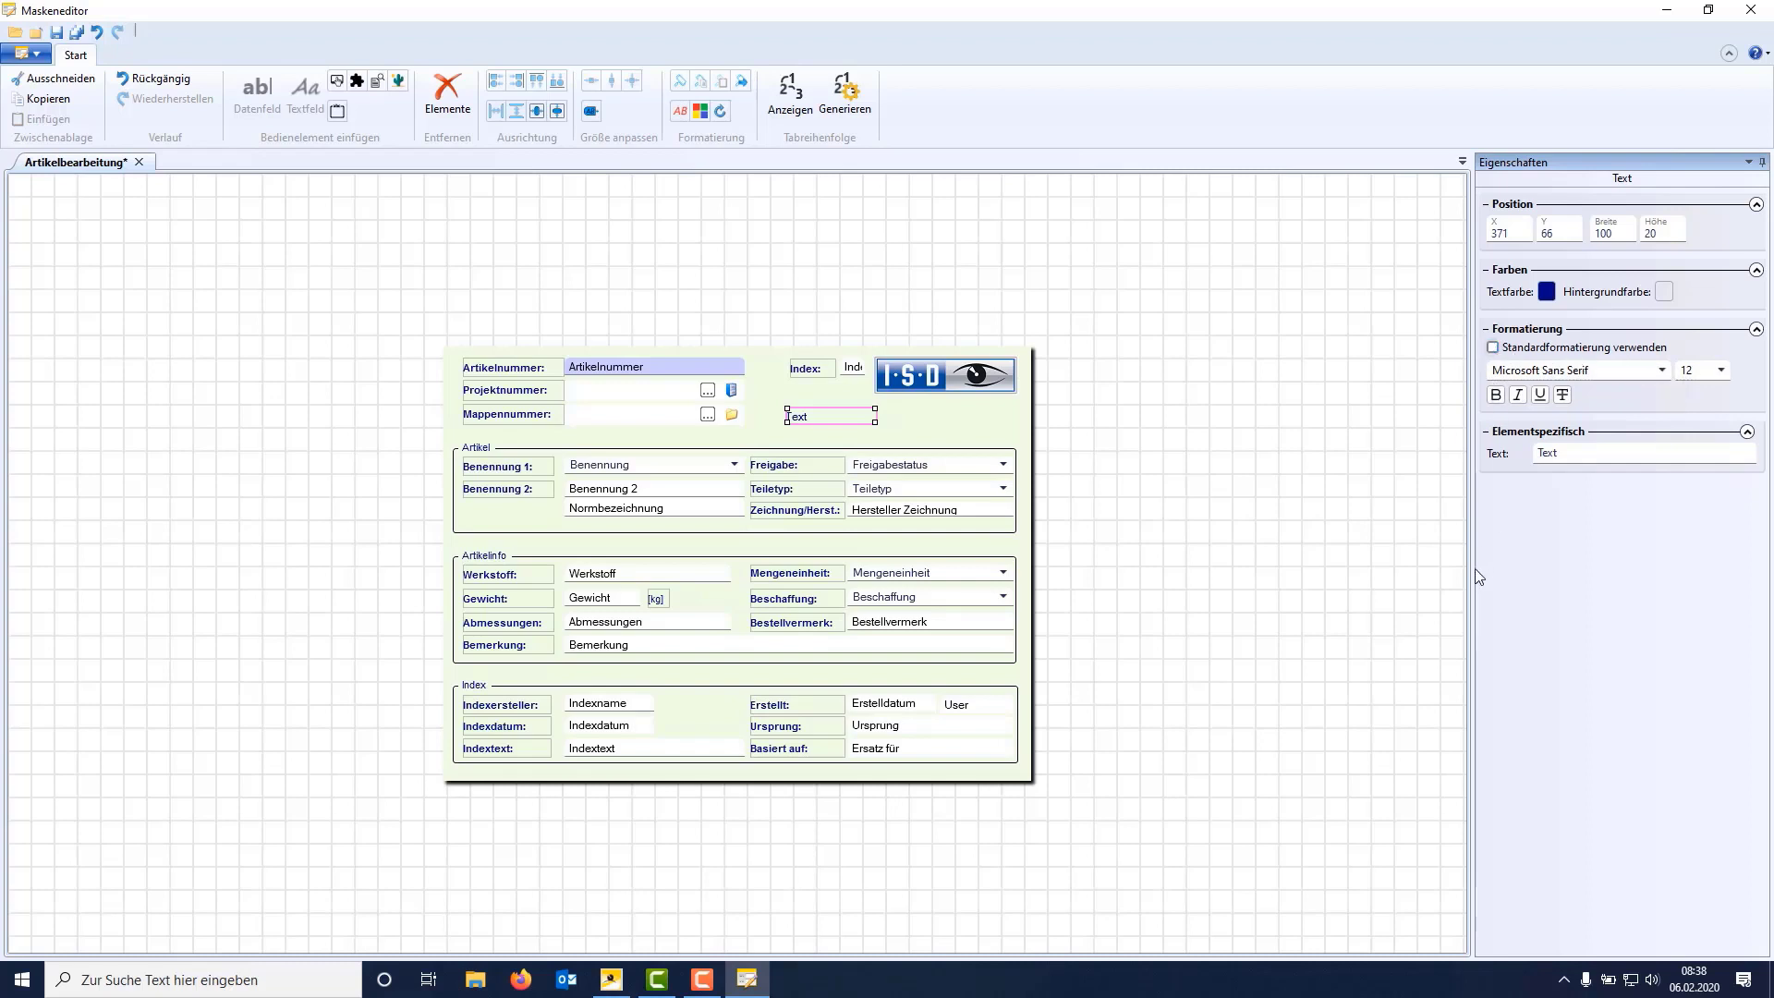
{"action": "left_click", "coordinate": [1496, 395]}
{"action": "left_click", "coordinate": [1497, 399]}
{"action": "left_click", "coordinate": [1718, 371]}
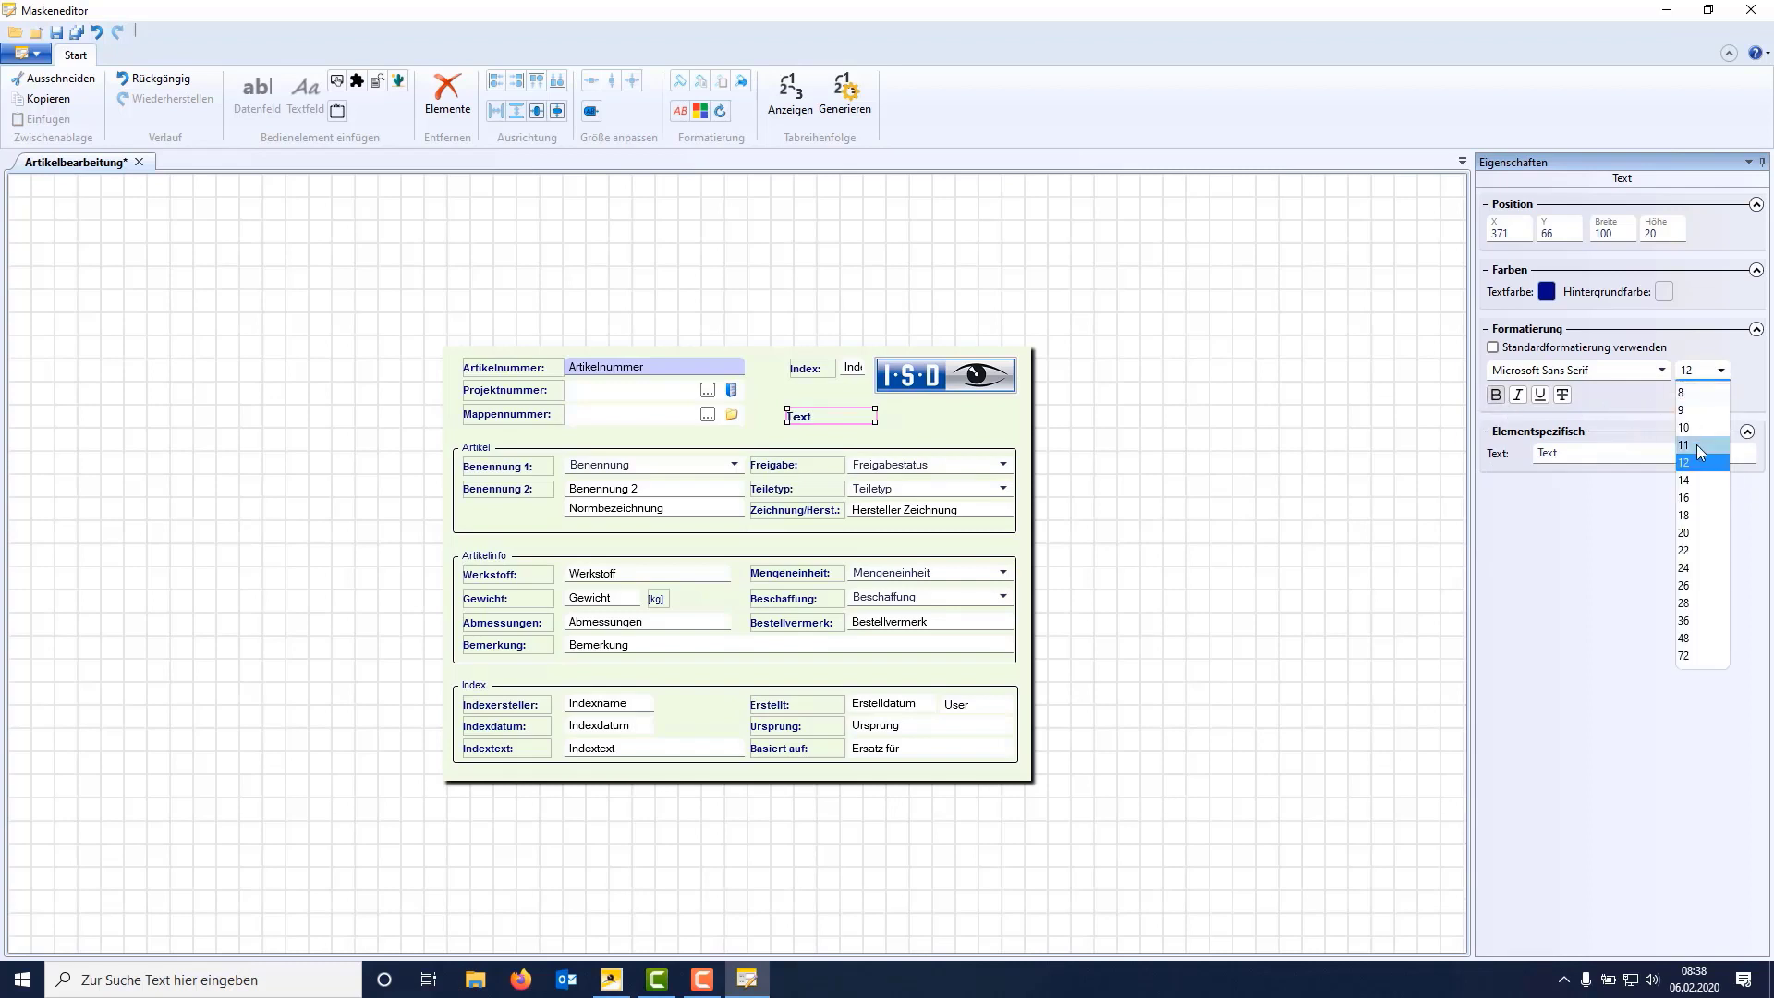
{"action": "left_click", "coordinate": [1697, 445]}
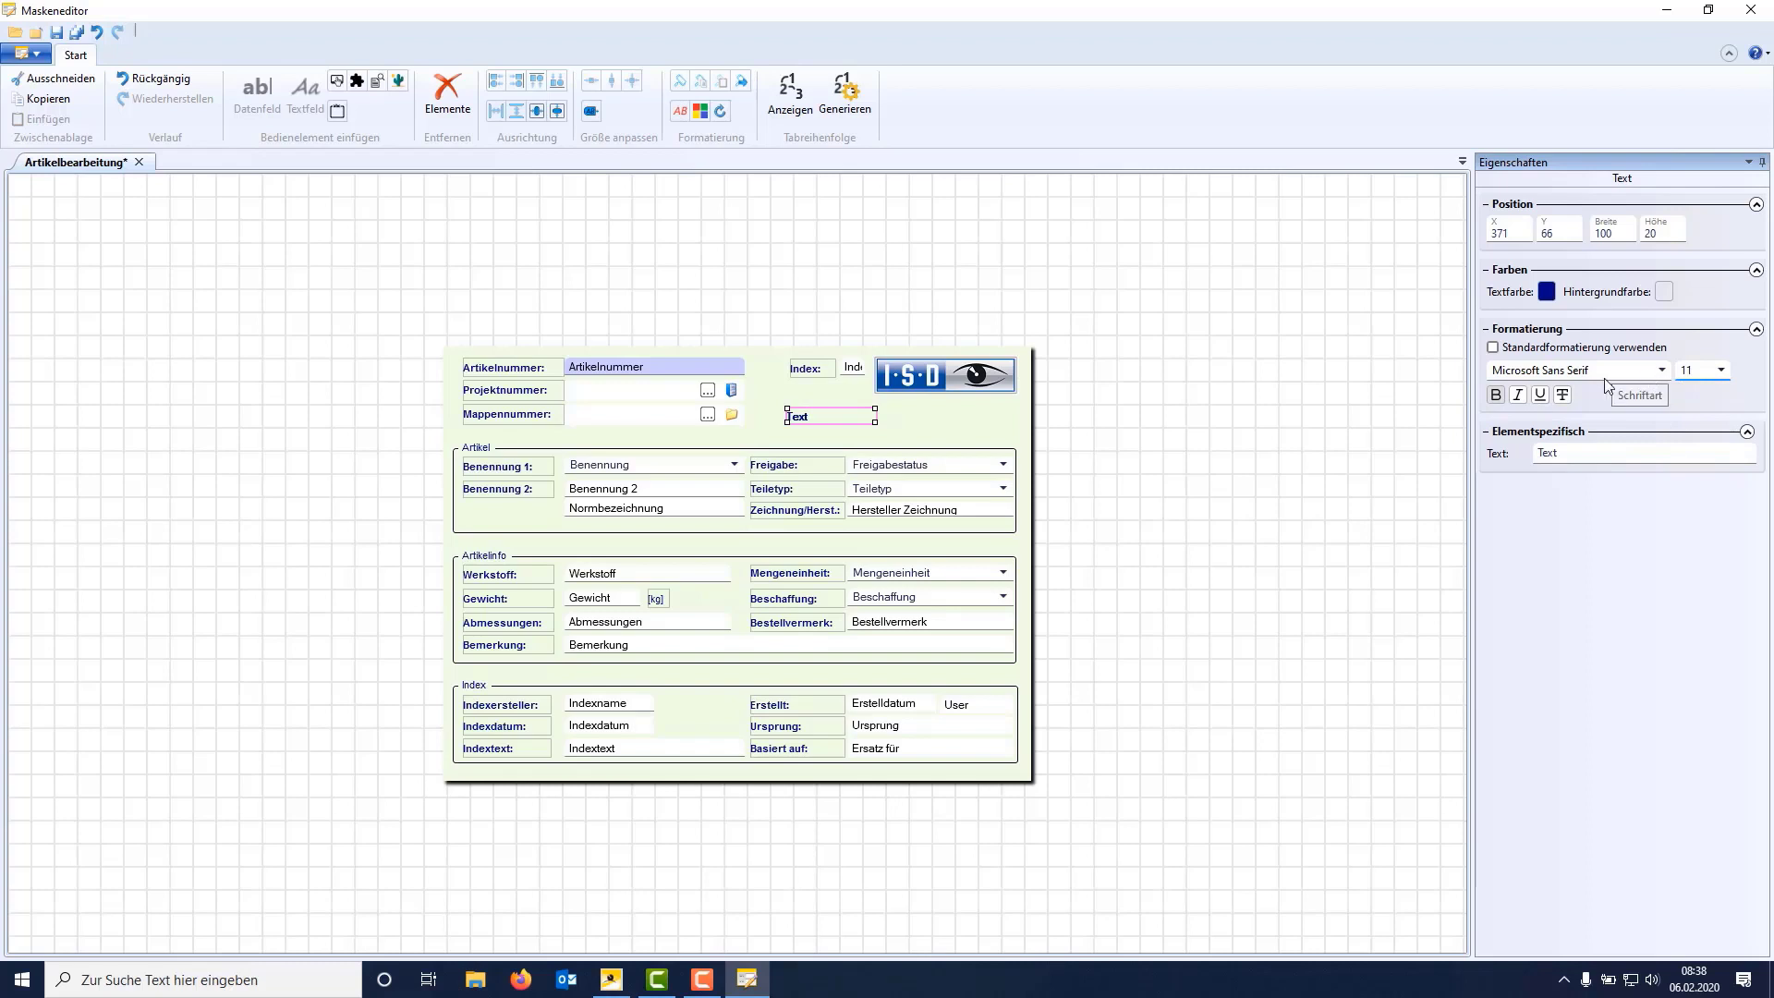
{"action": "left_click", "coordinate": [1665, 371]}
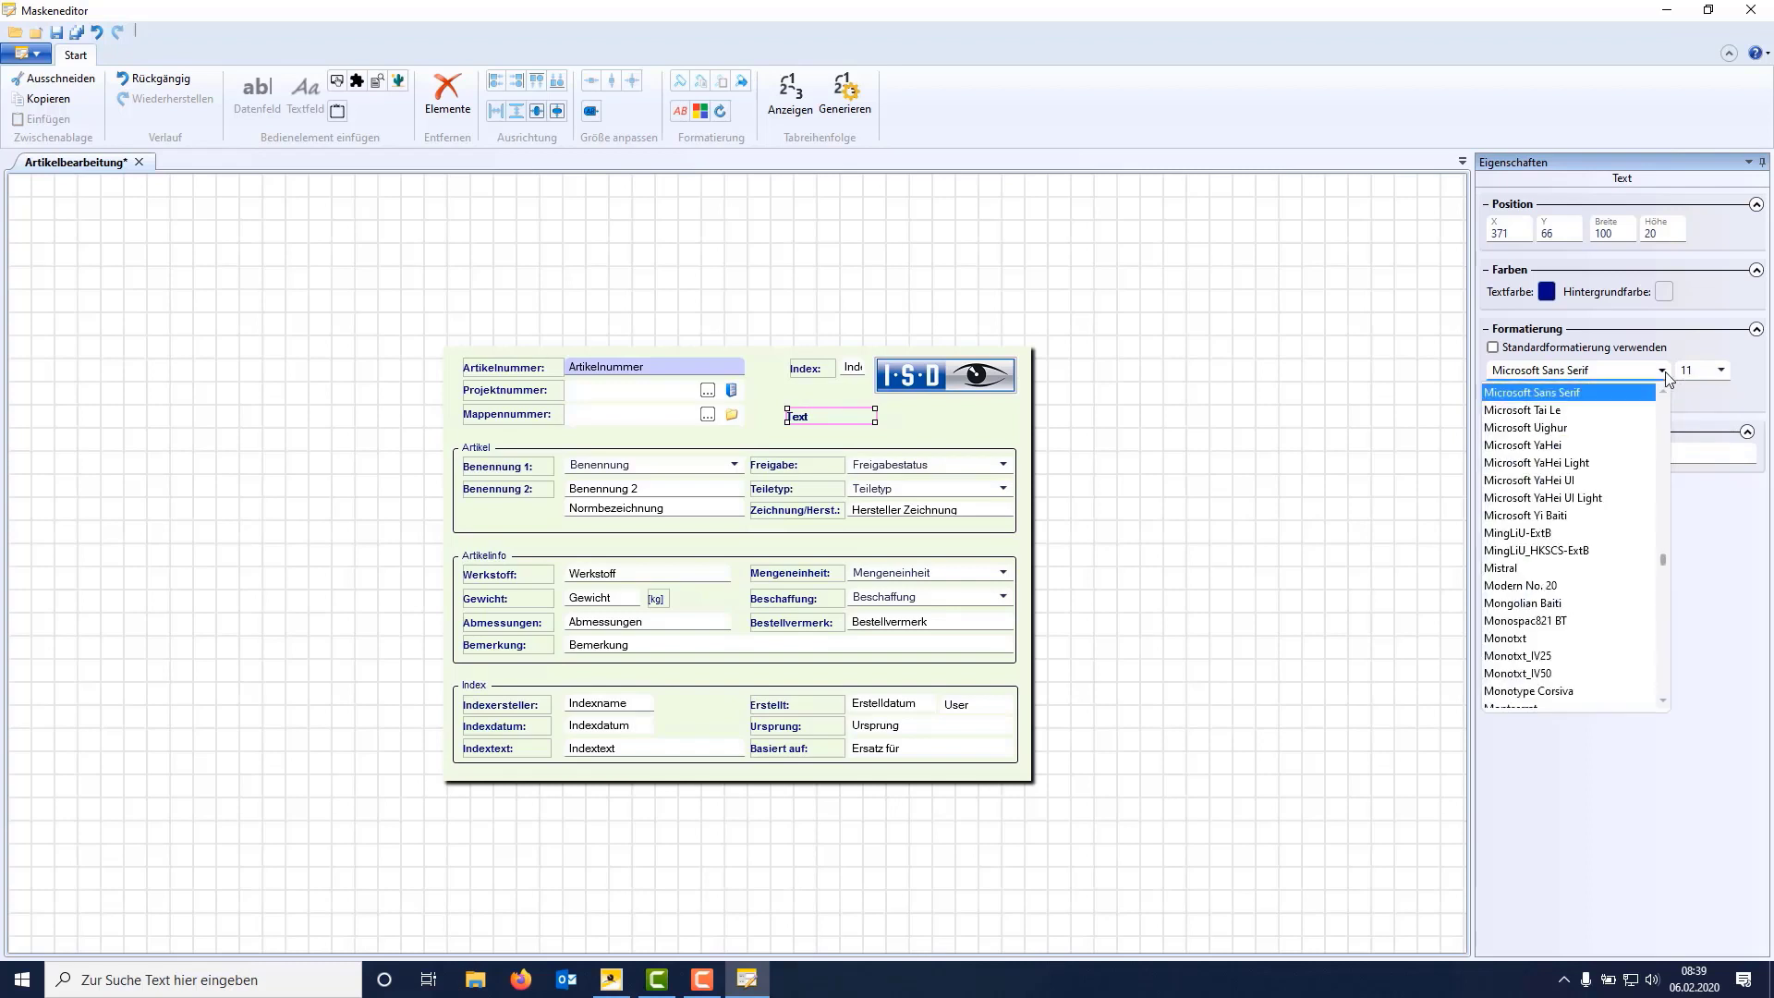
{"action": "scroll", "coordinate": [1603, 422], "scroll_direction": "up", "scroll_amount": 20}
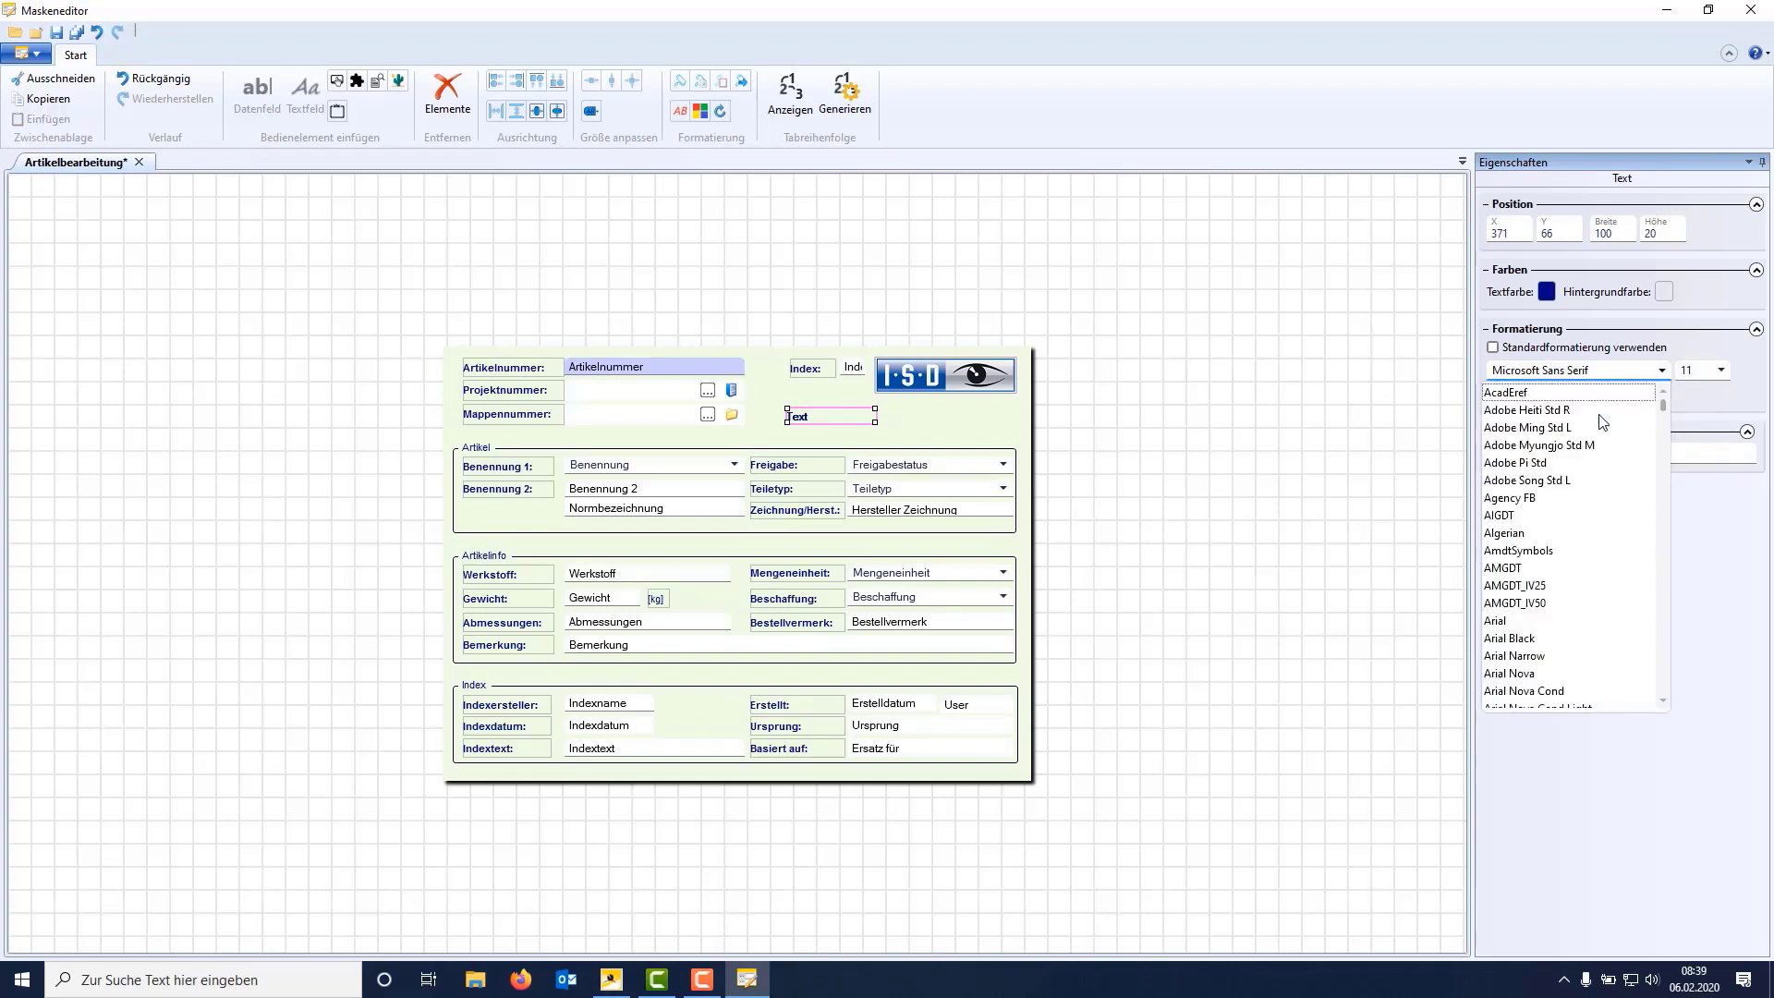
{"action": "left_click", "coordinate": [1519, 619]}
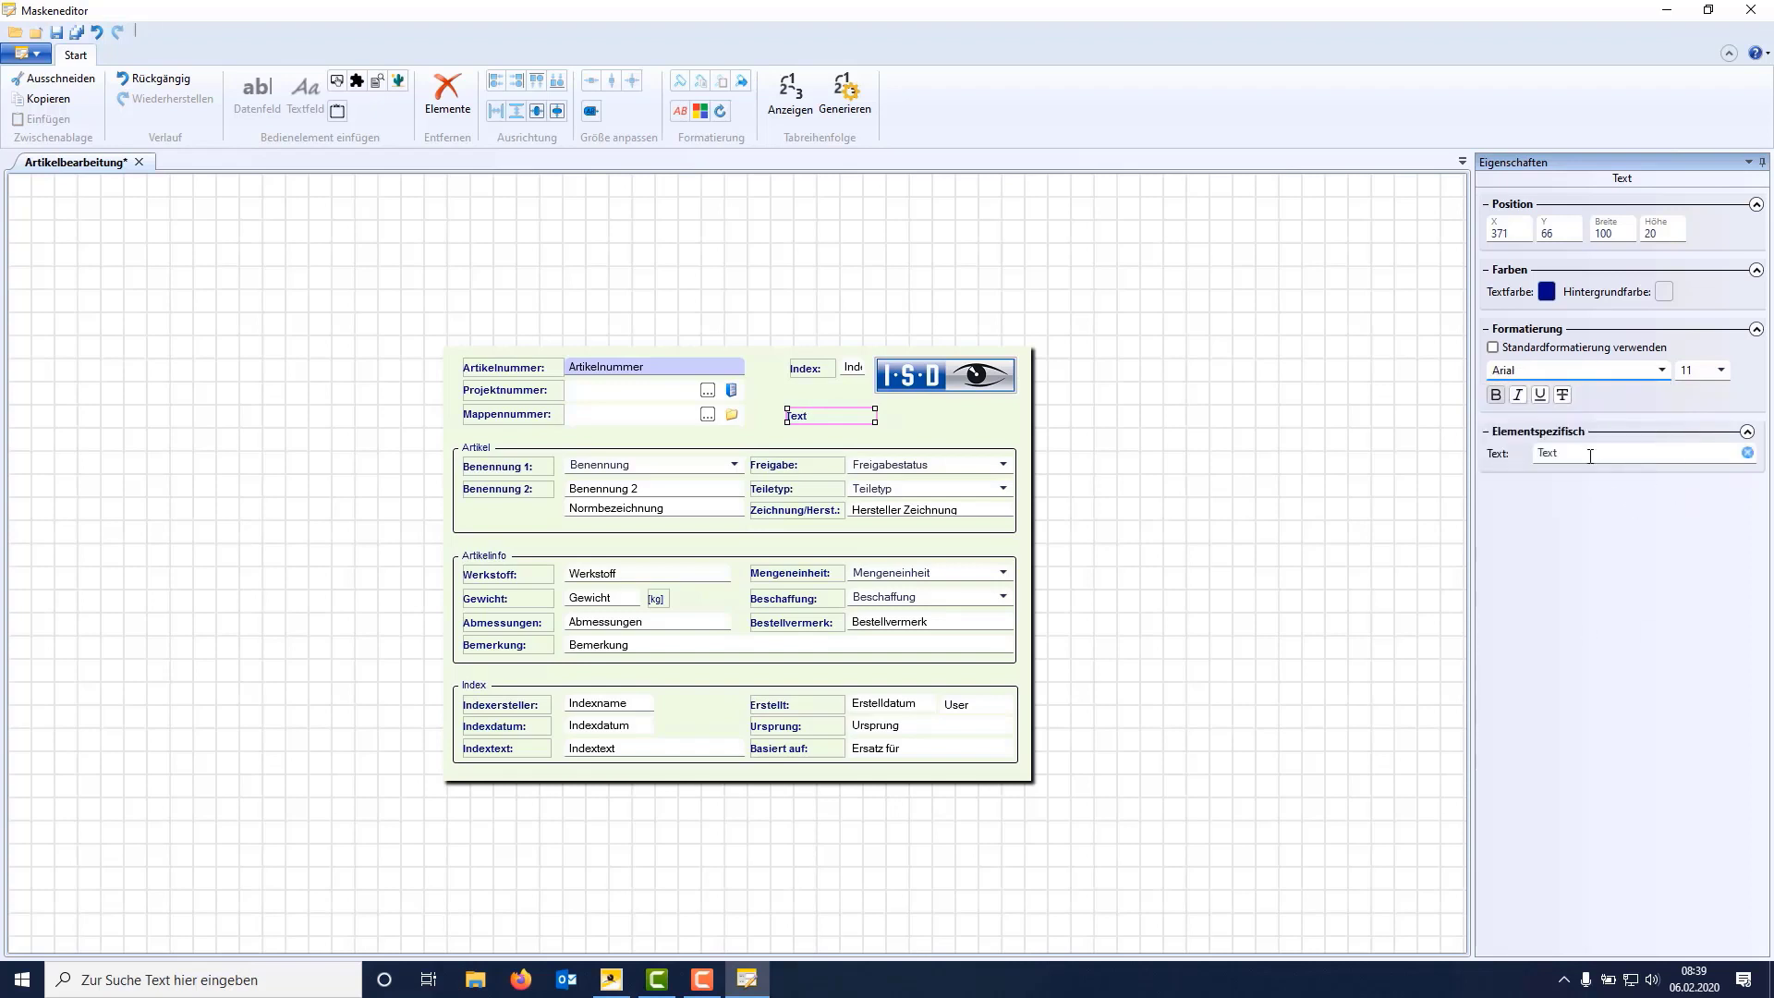
Set the text field's content to "Norm:" and move it beside the Normbezeichnung field, below the Benennung 2 label
{"action": "left_click_drag", "start_coordinate": [1591, 453], "coordinate": [1509, 453]}
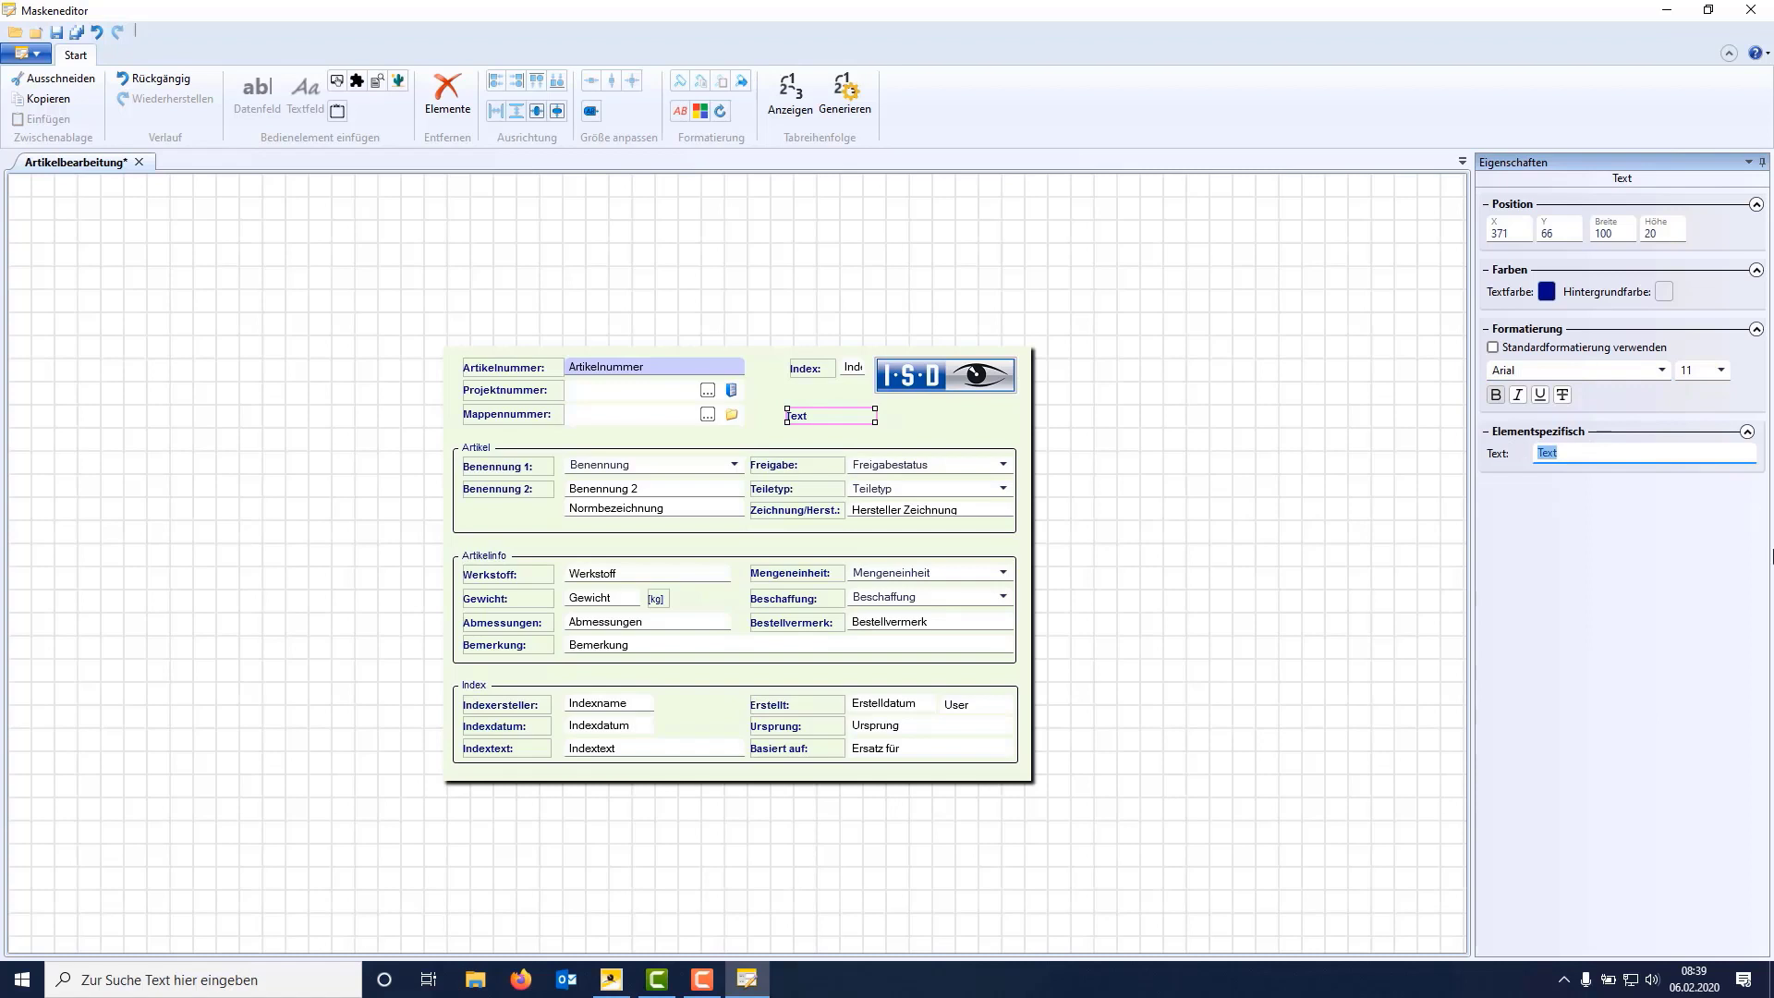
{"action": "type", "text": "Norm:"}
{"action": "left_click", "coordinate": [924, 414]}
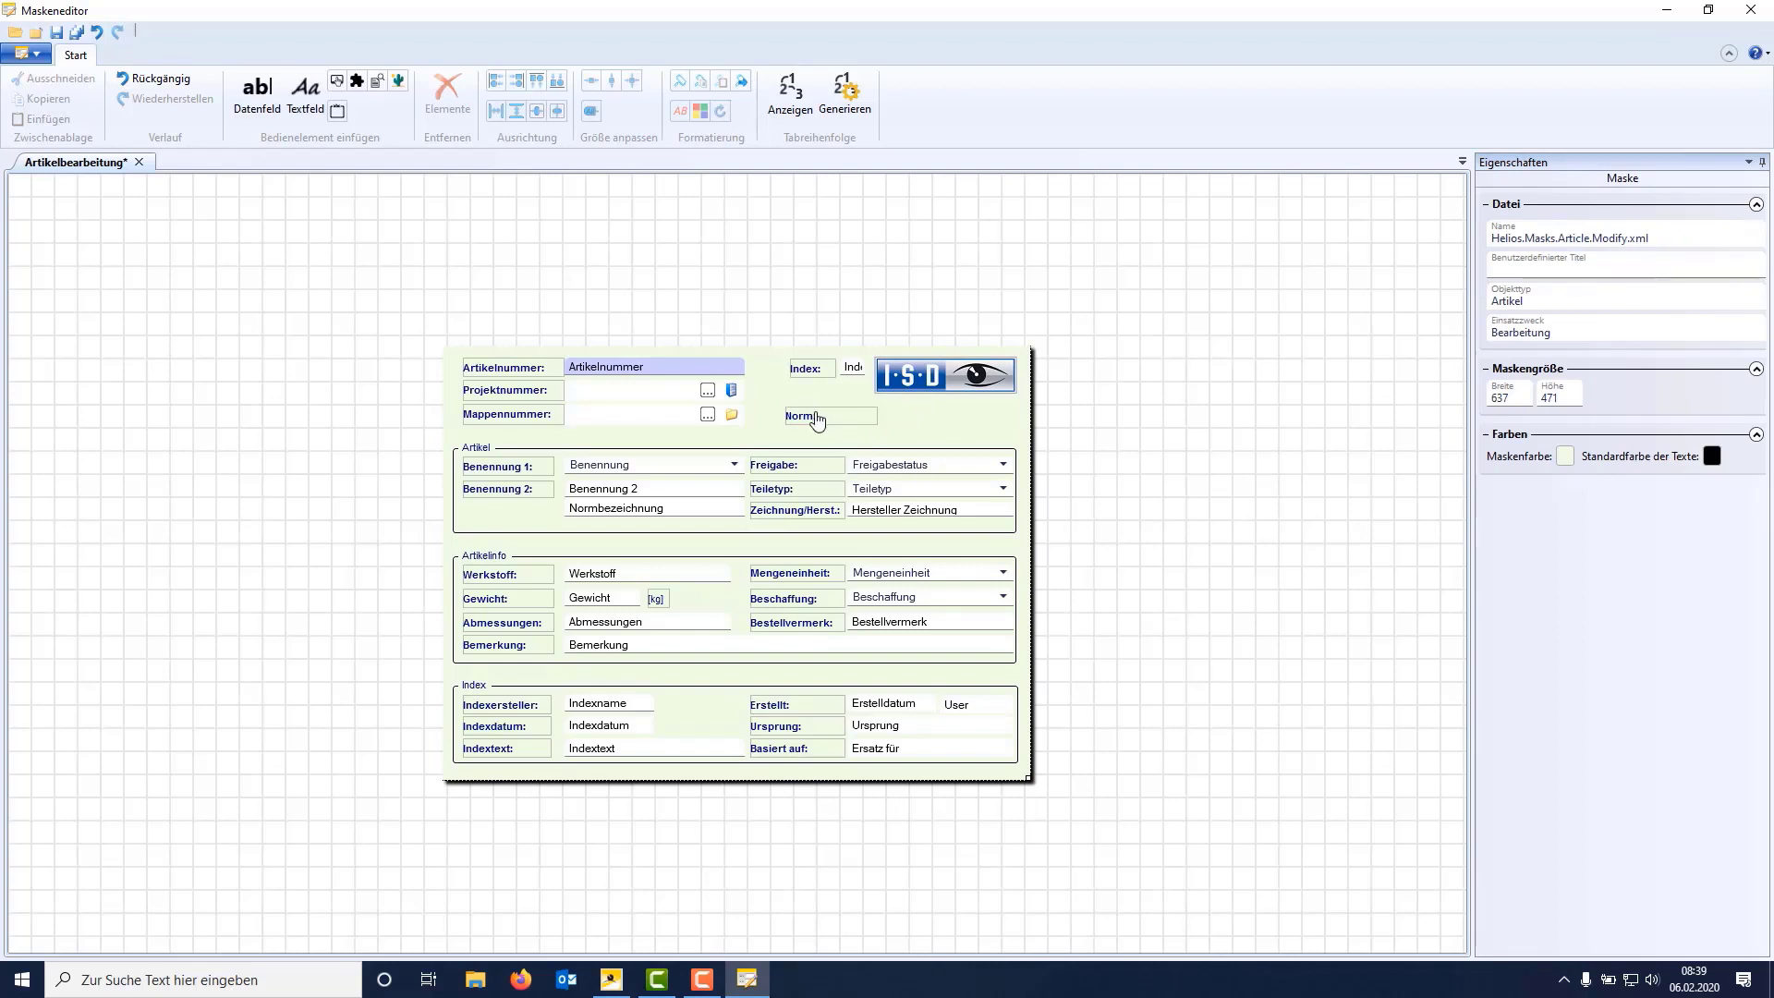
{"action": "left_click", "coordinate": [816, 416]}
{"action": "mouse_move", "coordinate": [665, 442]}
{"action": "left_mouse_down"}
{"action": "mouse_move", "coordinate": [582, 494]}
{"action": "mouse_move", "coordinate": [729, 473]}
{"action": "mouse_move", "coordinate": [390, 551]}
{"action": "mouse_move", "coordinate": [297, 555]}
{"action": "left_mouse_up"}
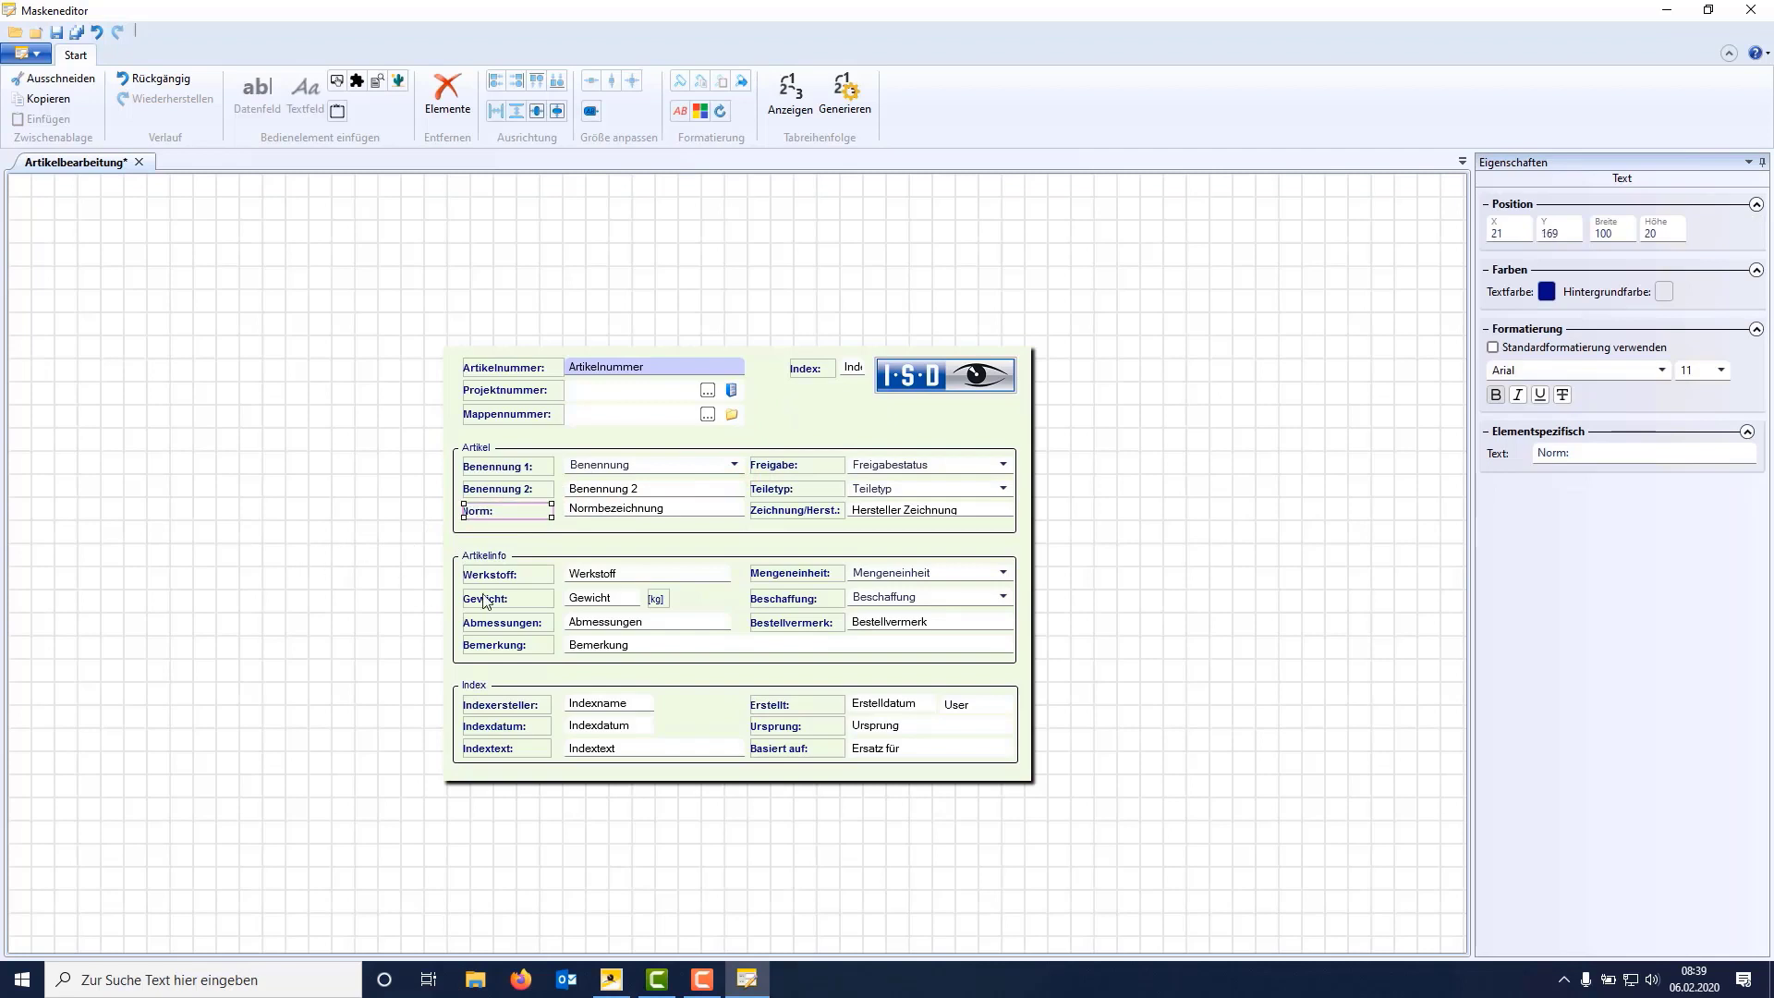
Align the Norm: label with the Benennung 2: label above it and along the bottom edge with the Zeichnung/Herst.: label
{"action": "left_click", "coordinate": [507, 490], "text": "ctrl"}
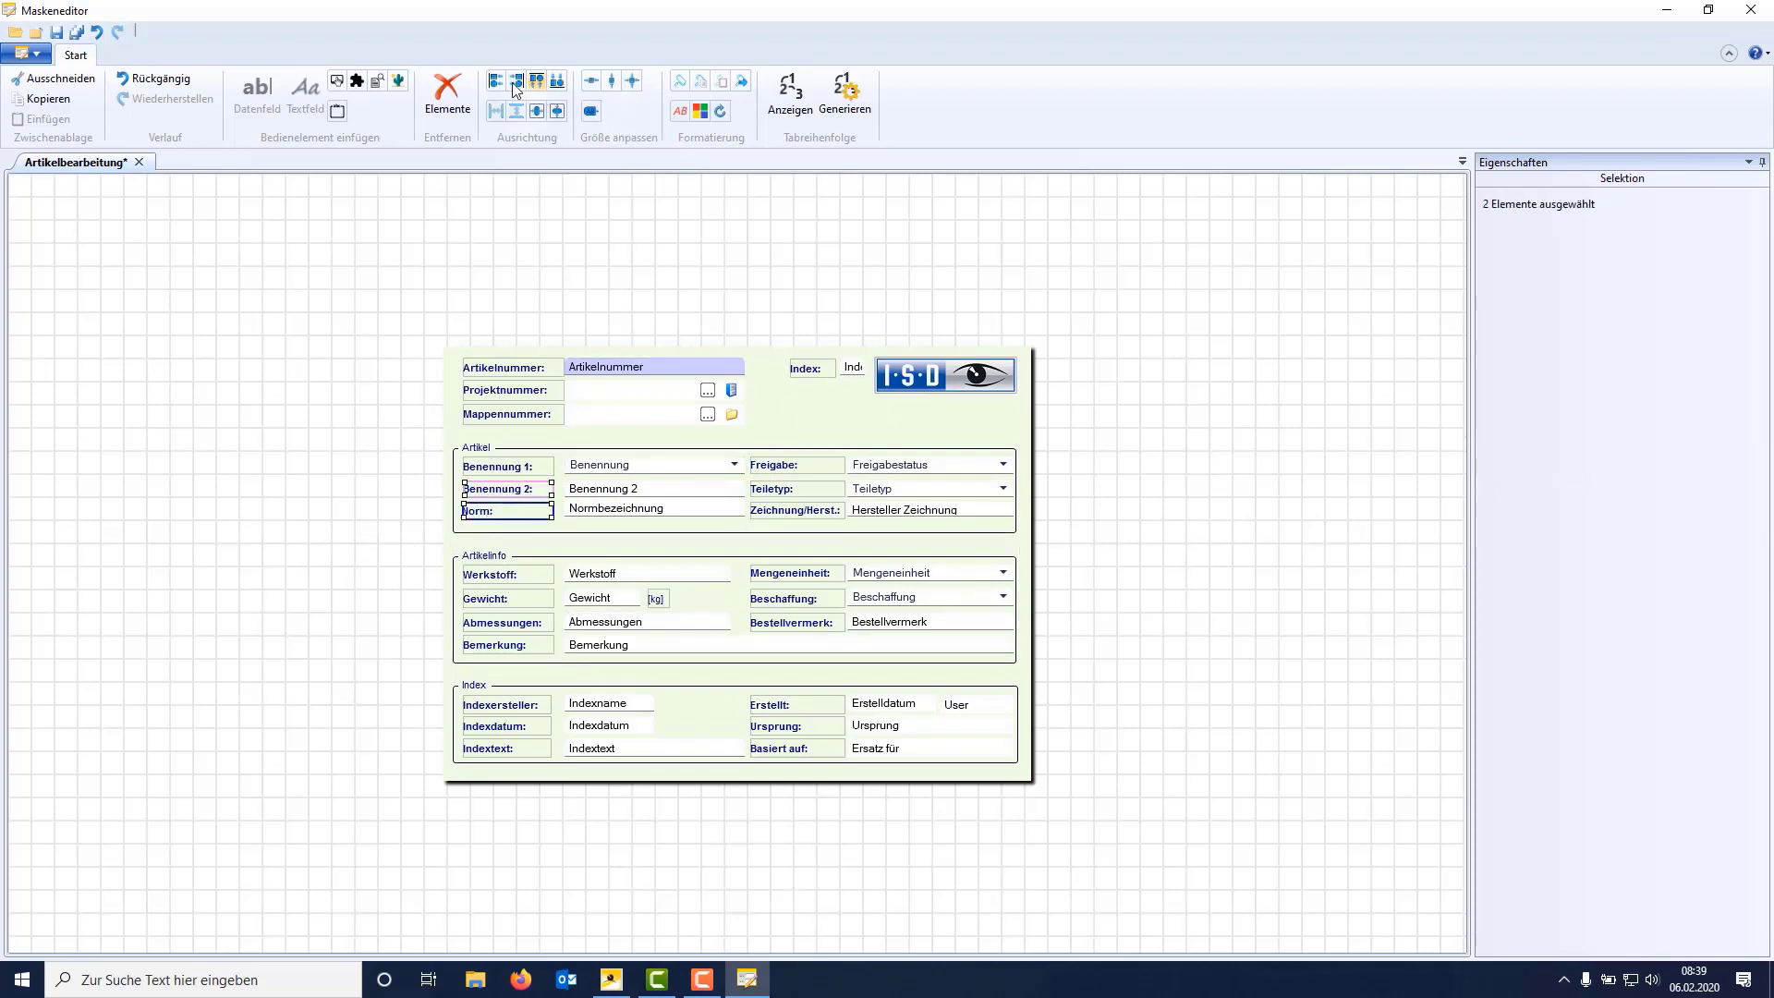
{"action": "left_click", "coordinate": [522, 514]}
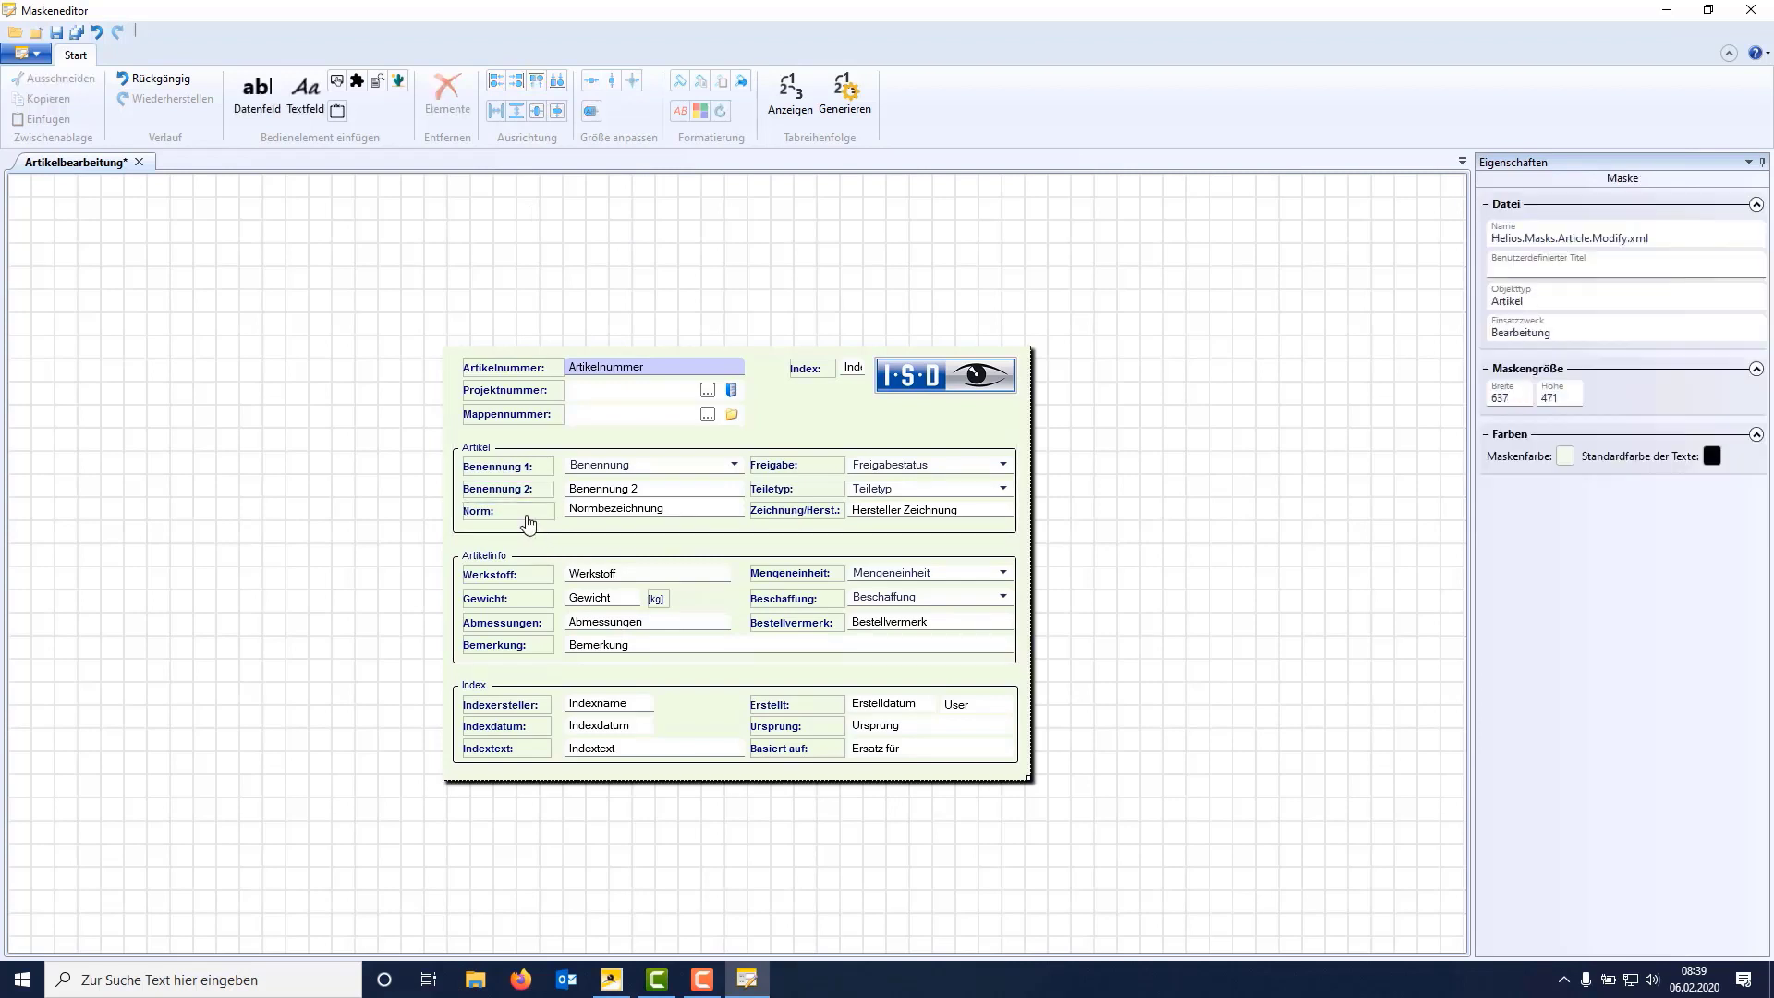
{"action": "left_click", "coordinate": [792, 513], "text": "ctrl"}
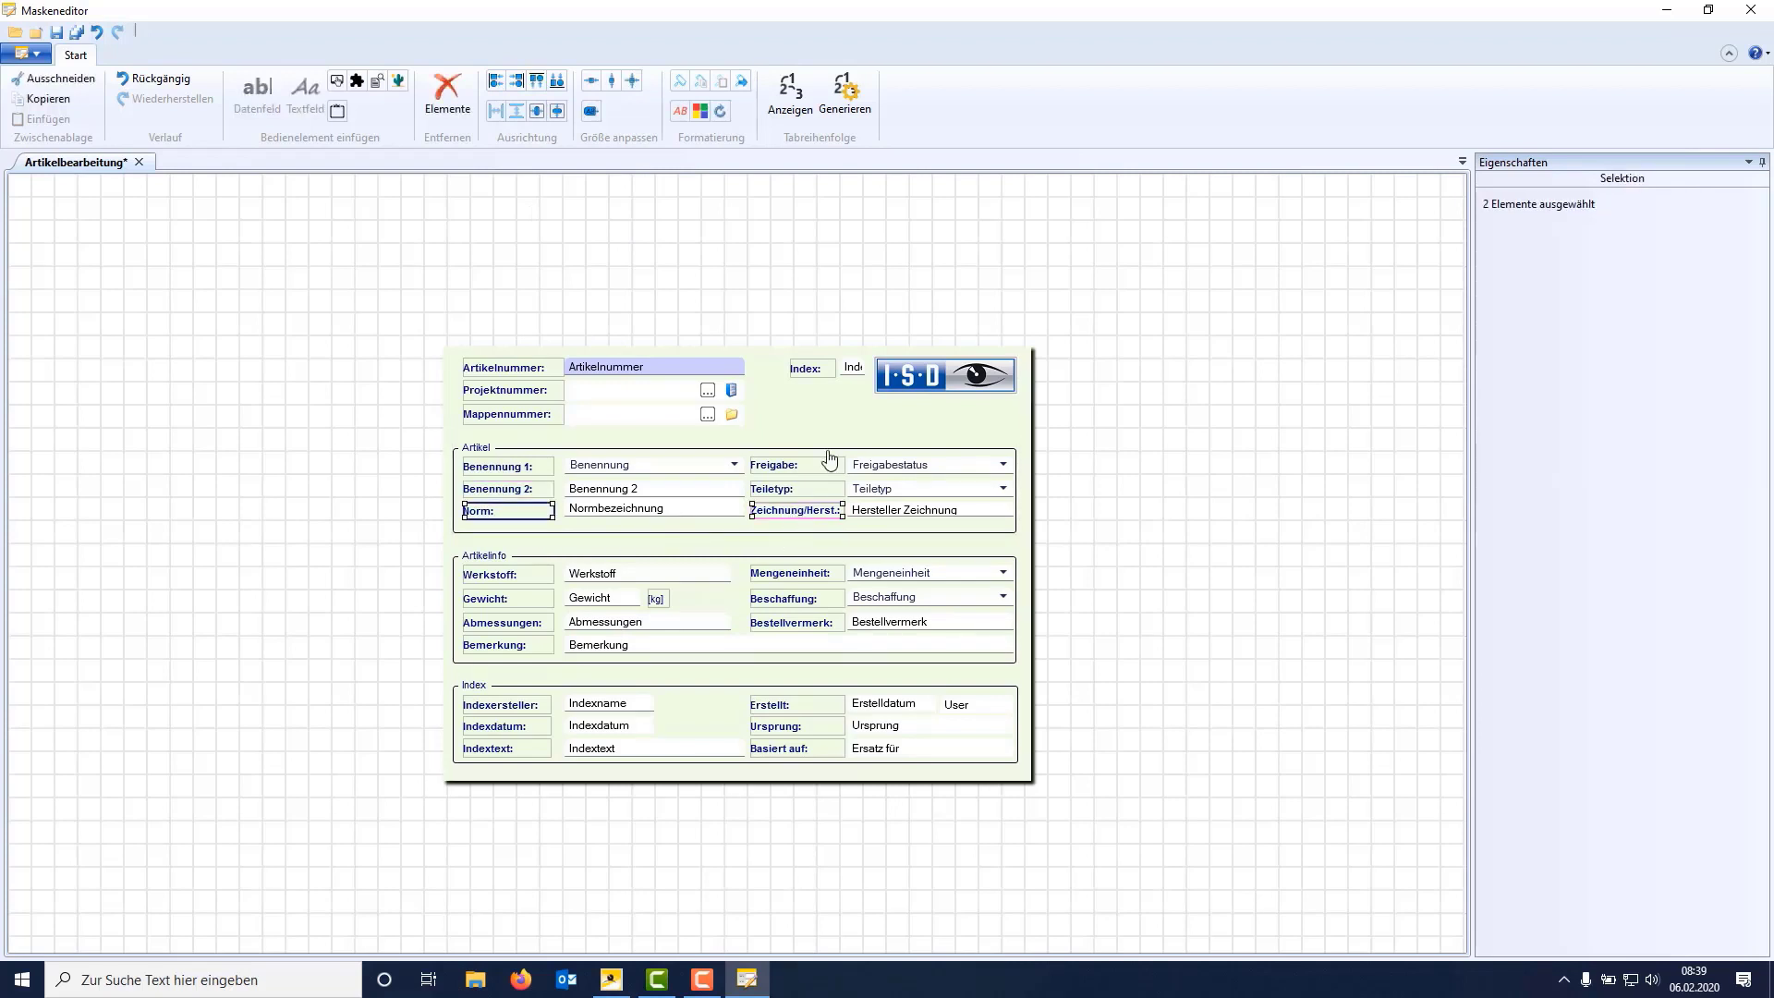
{"action": "left_click", "coordinate": [557, 81]}
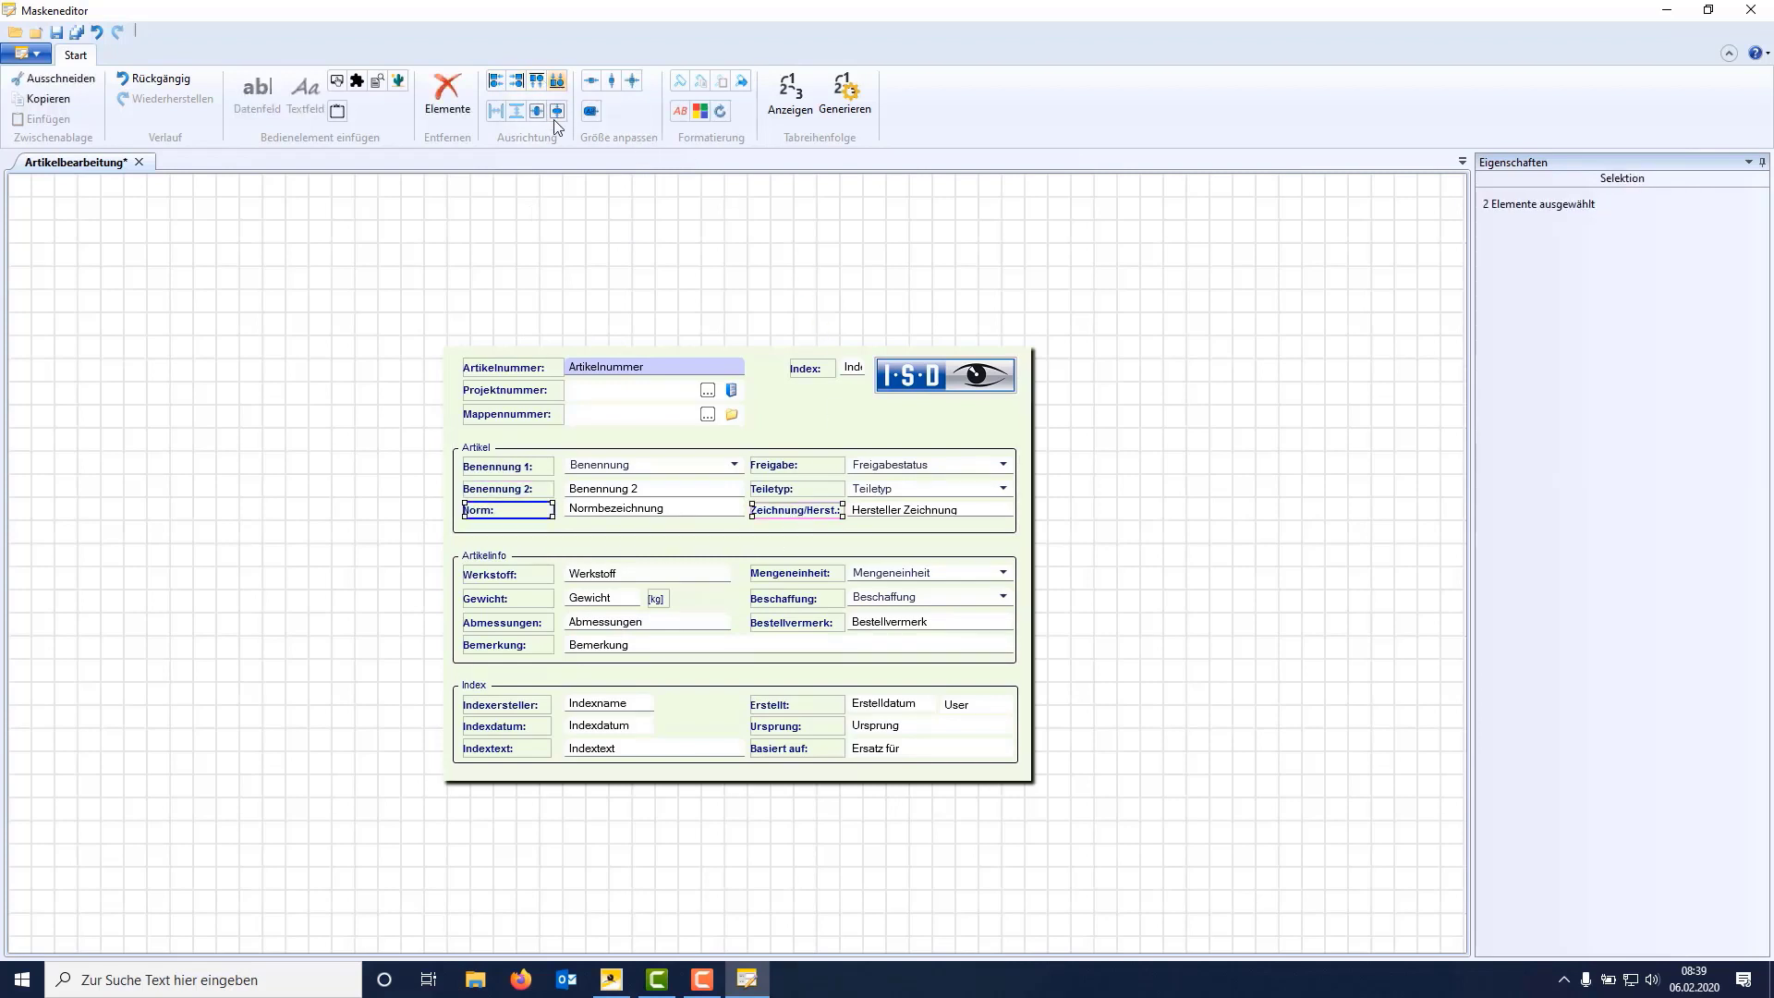
{"action": "left_click", "coordinate": [903, 425]}
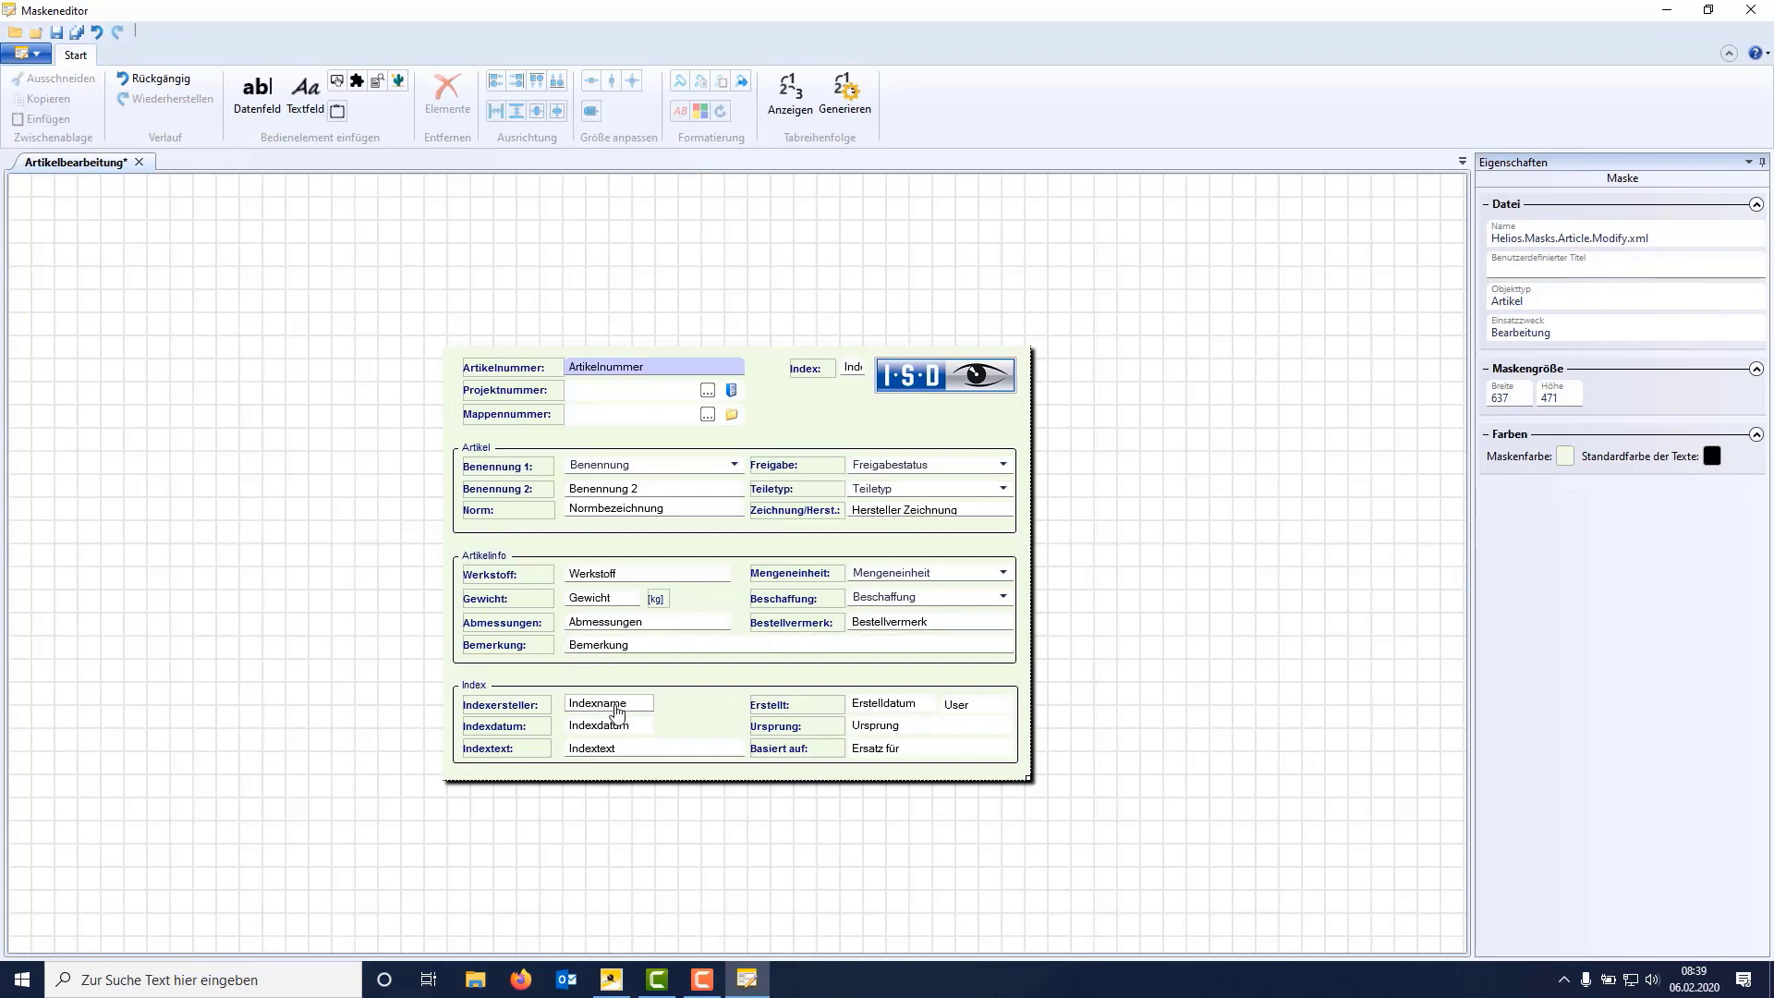
Make the Indexname input field in the Index group write-protected (Schreibgeschützt)
{"action": "left_click", "coordinate": [616, 711]}
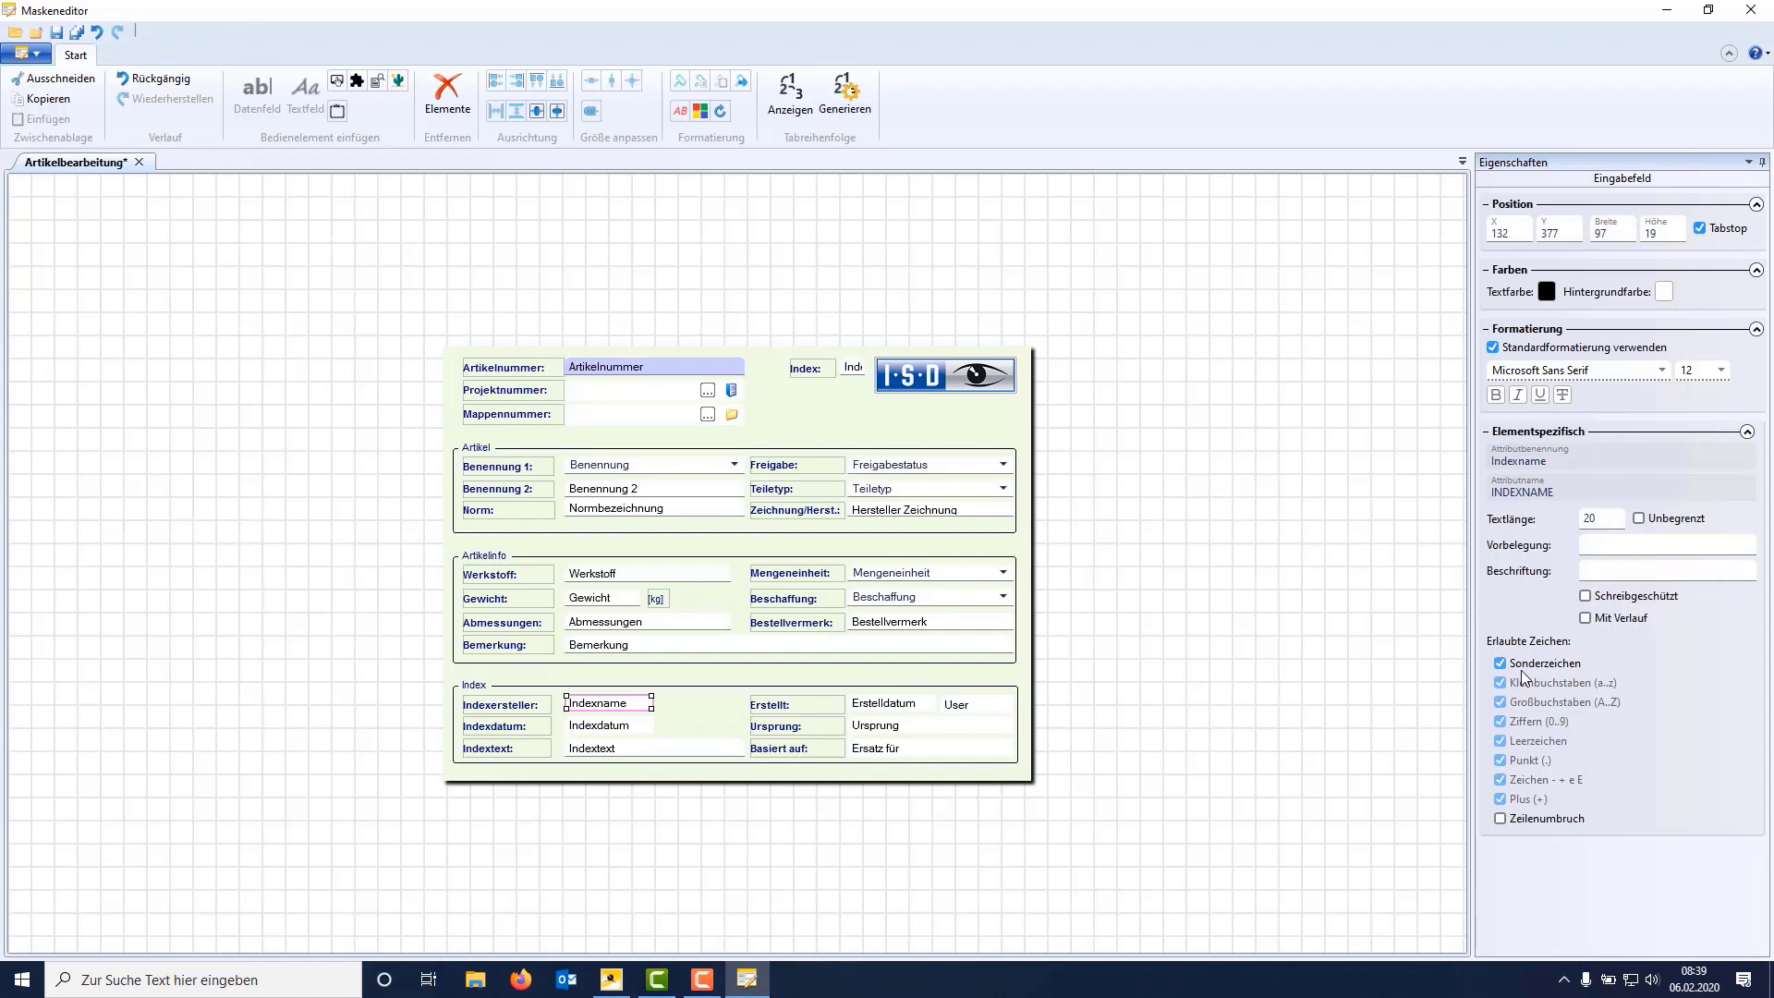
{"action": "left_click", "coordinate": [1585, 596]}
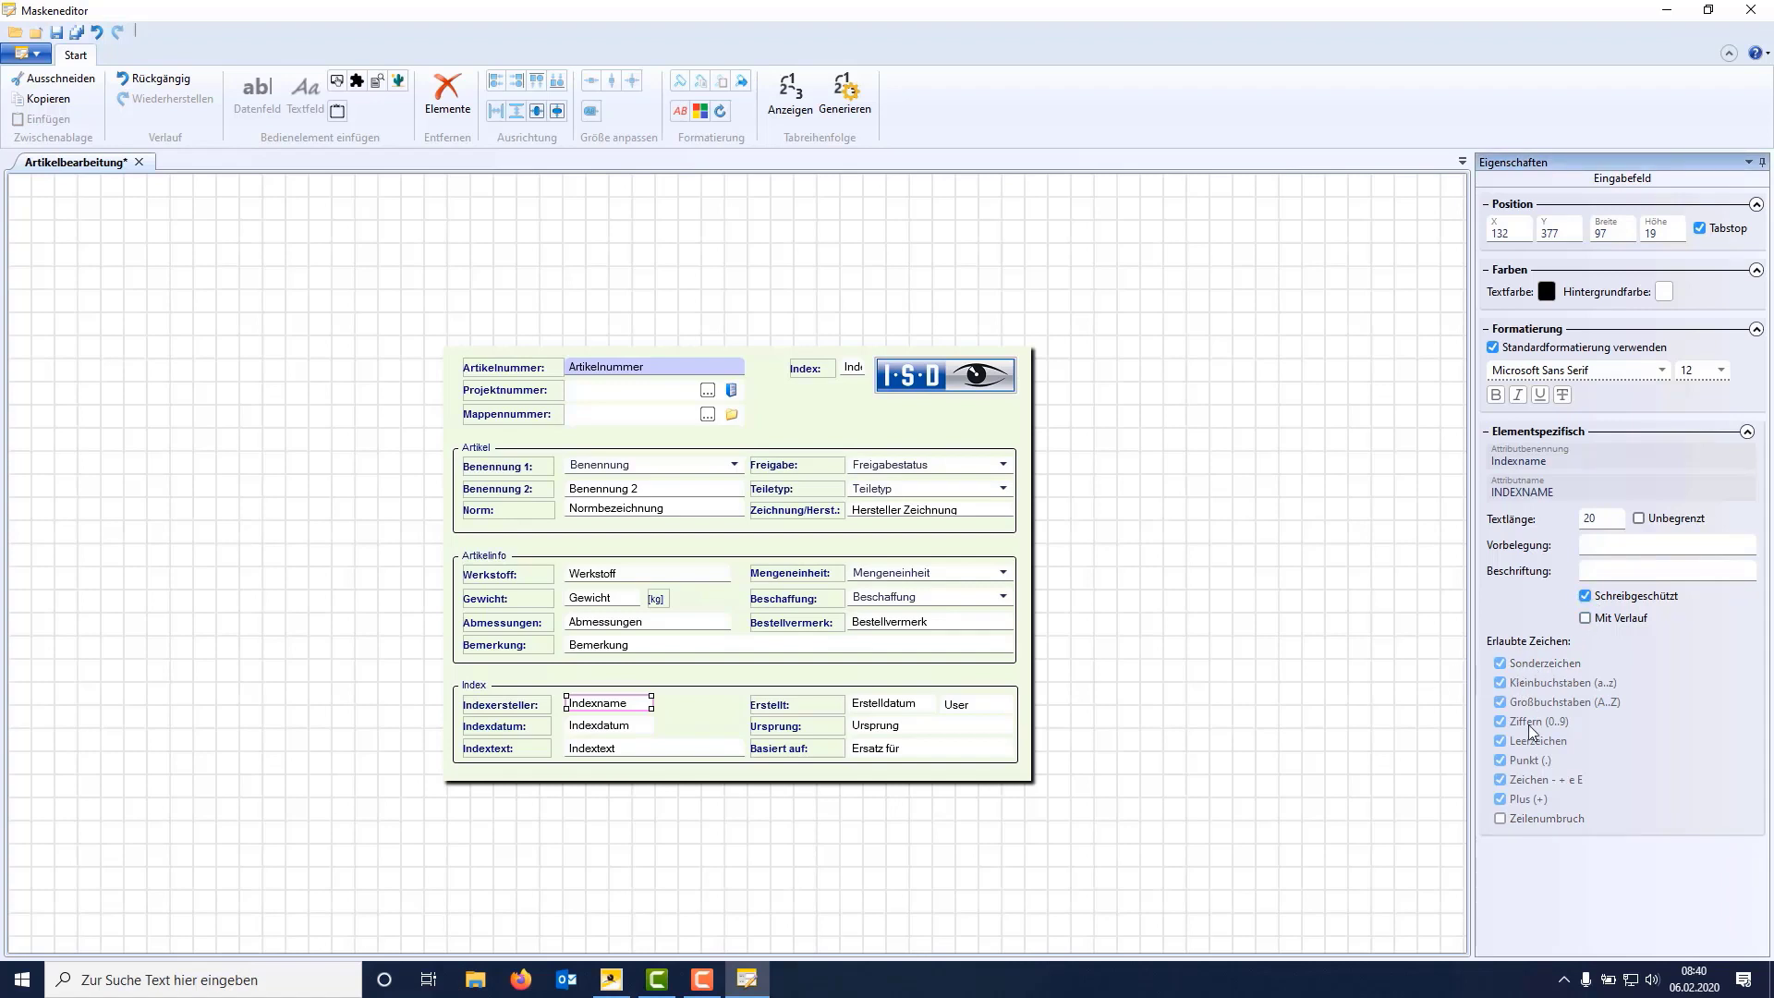